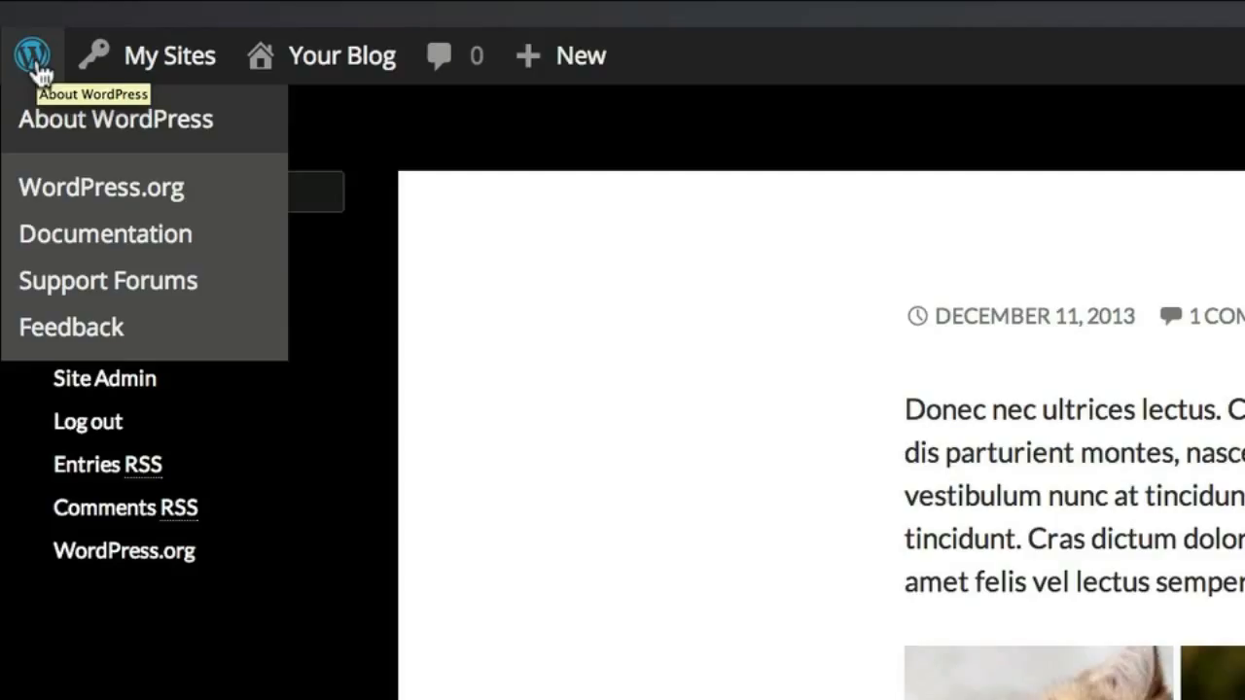
pyautogui.moveTo(144, 83)
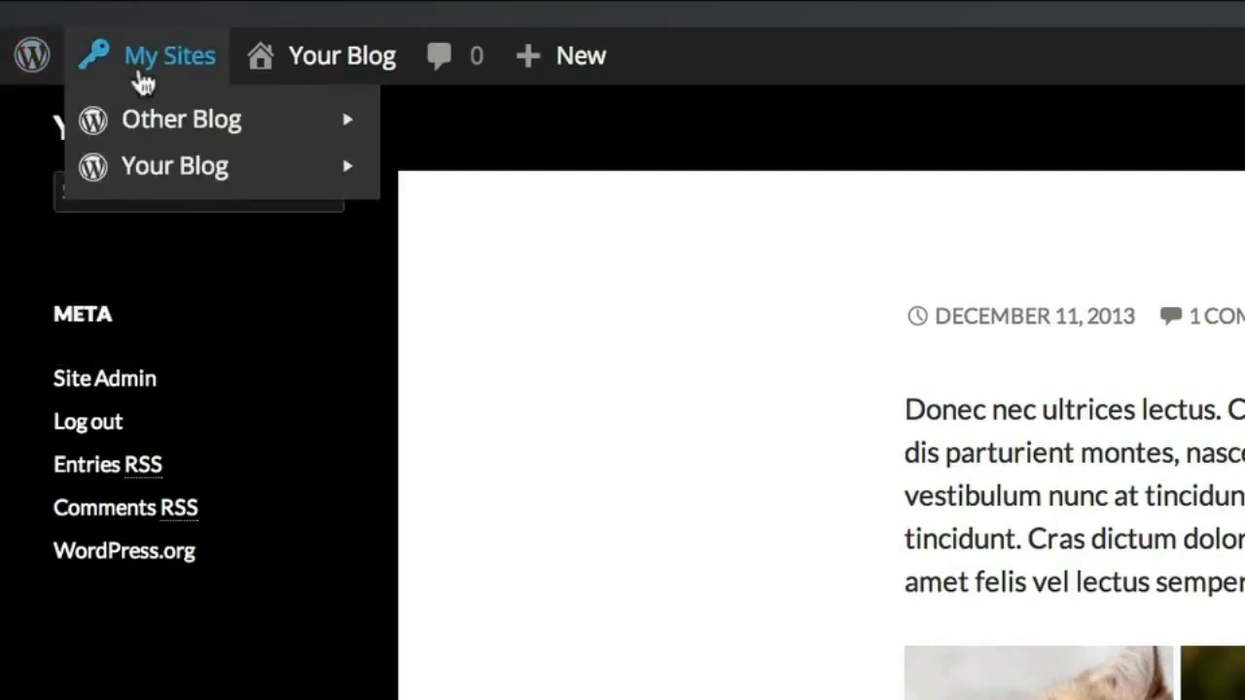
pyautogui.moveTo(174, 126)
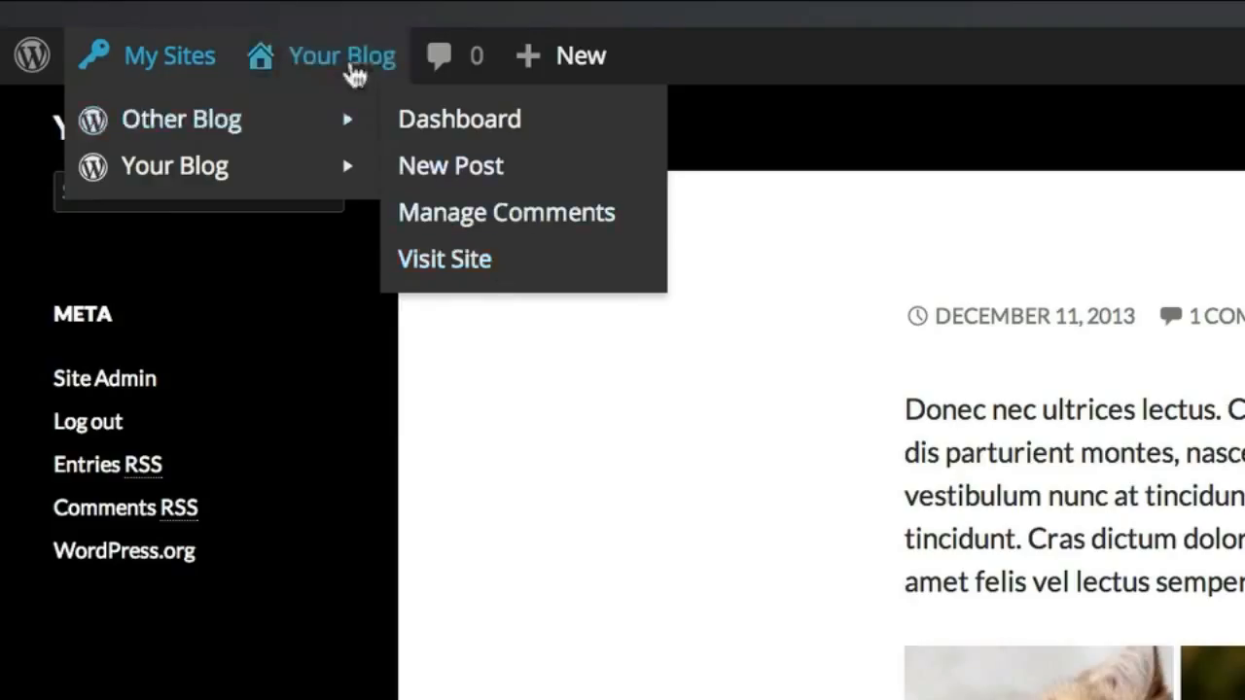
pyautogui.moveTo(356, 60)
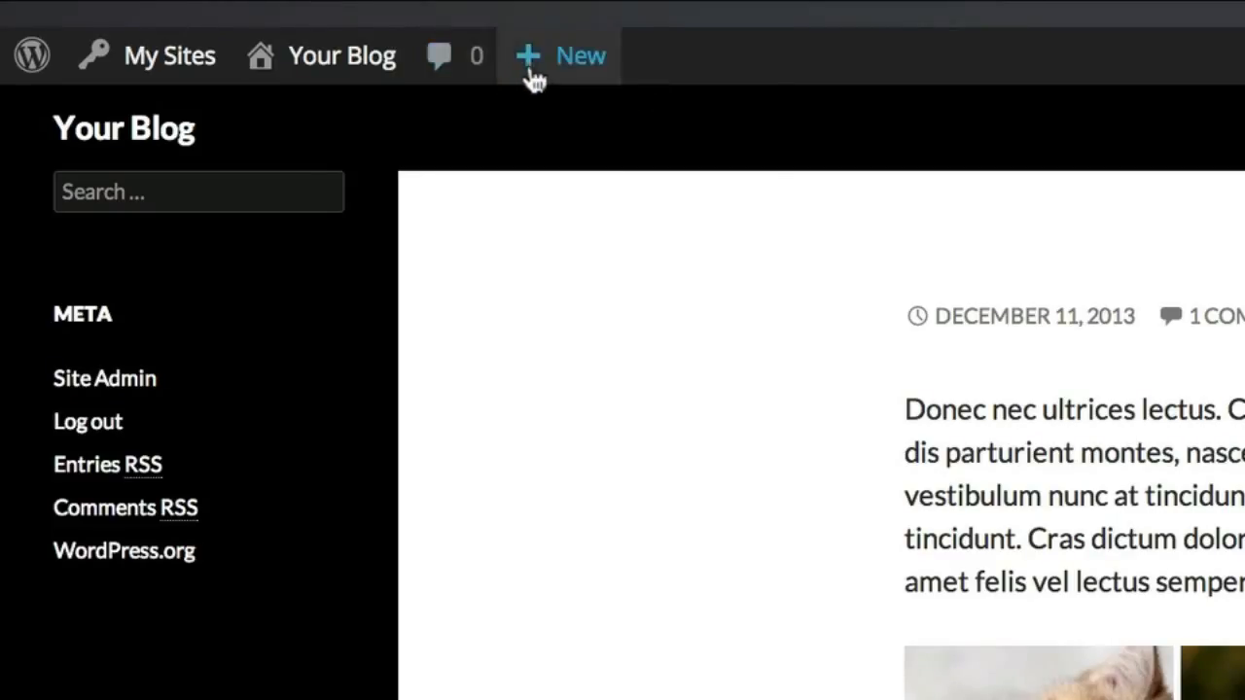
pyautogui.moveTo(553, 78)
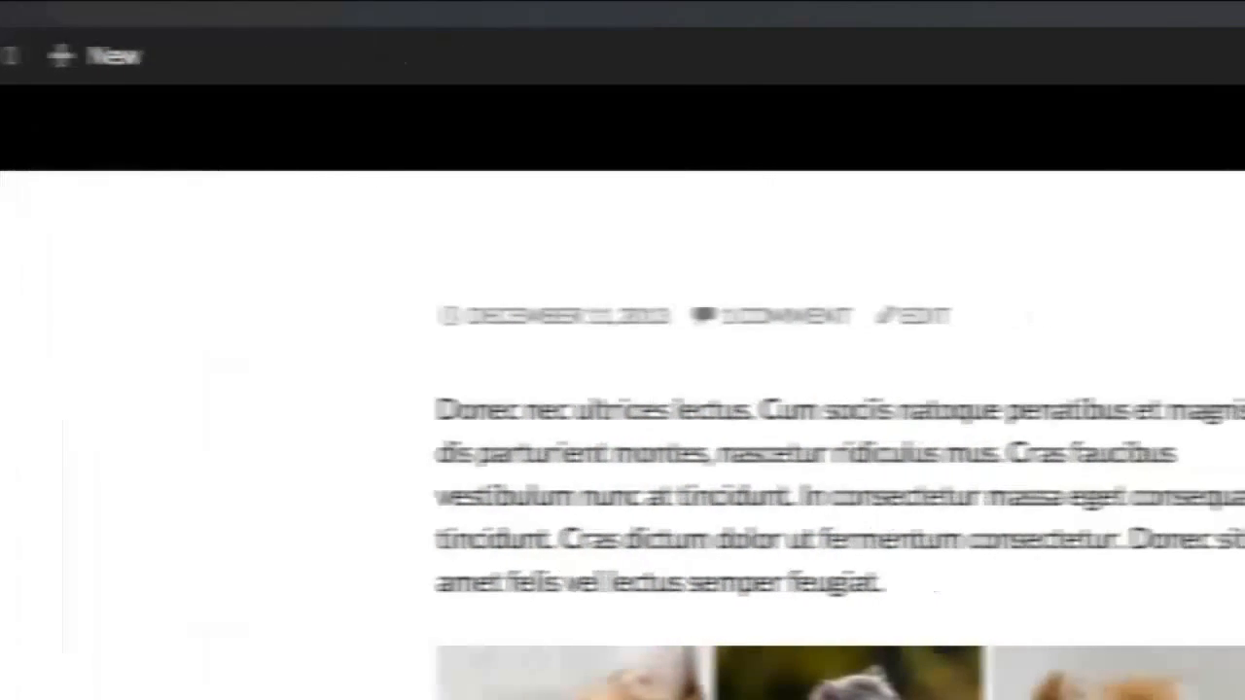
# From the blog's front page, open the site search field in the admin bar
pyautogui.moveTo(963, 70)
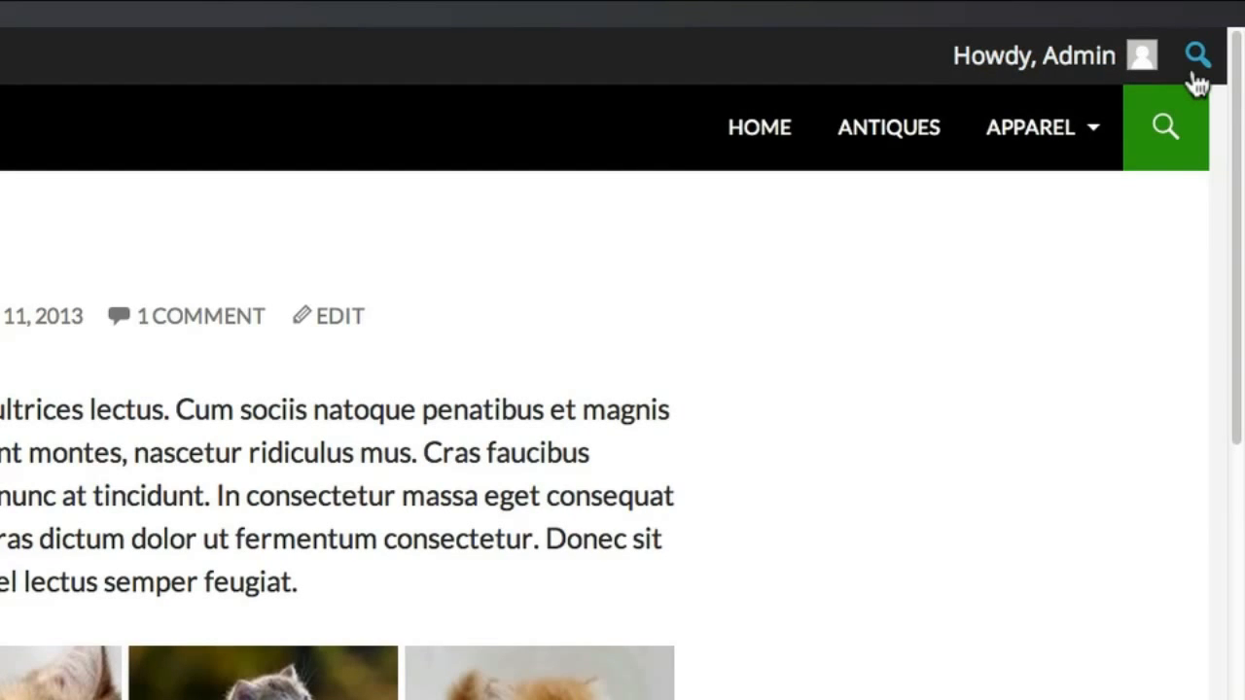
pyautogui.click(1196, 78)
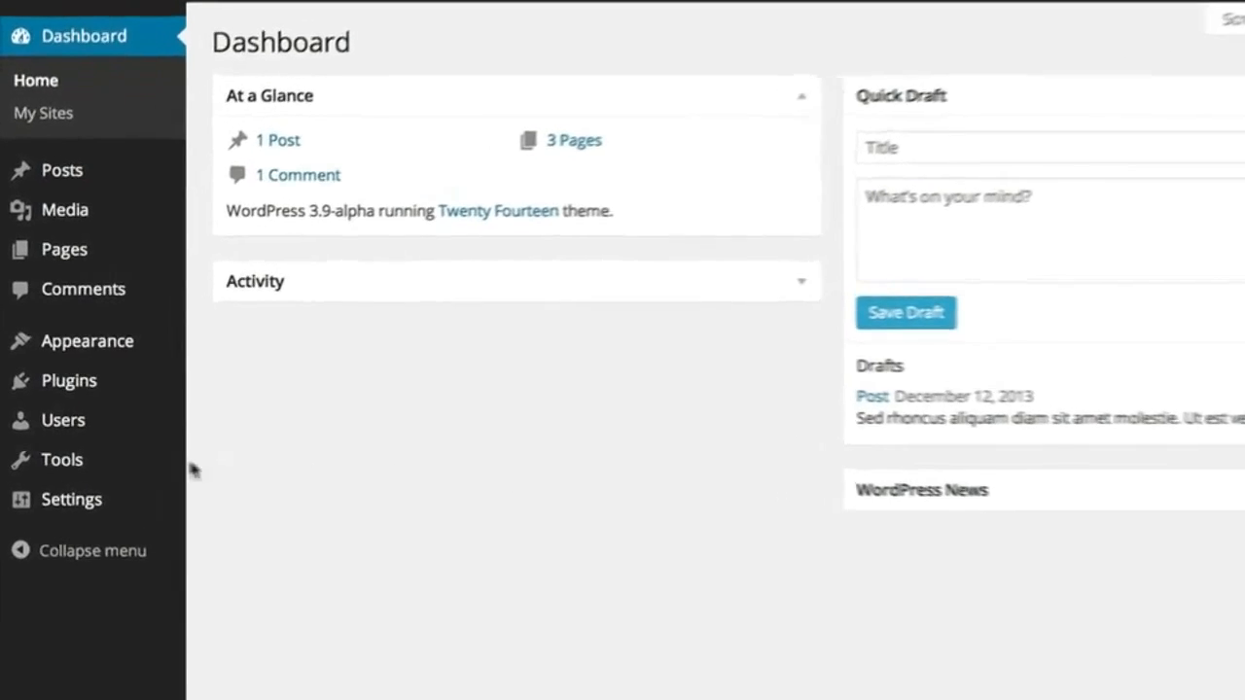
# On Users > Your Profile, enter a new account password and repeat it to confirm
pyautogui.moveTo(85, 418)
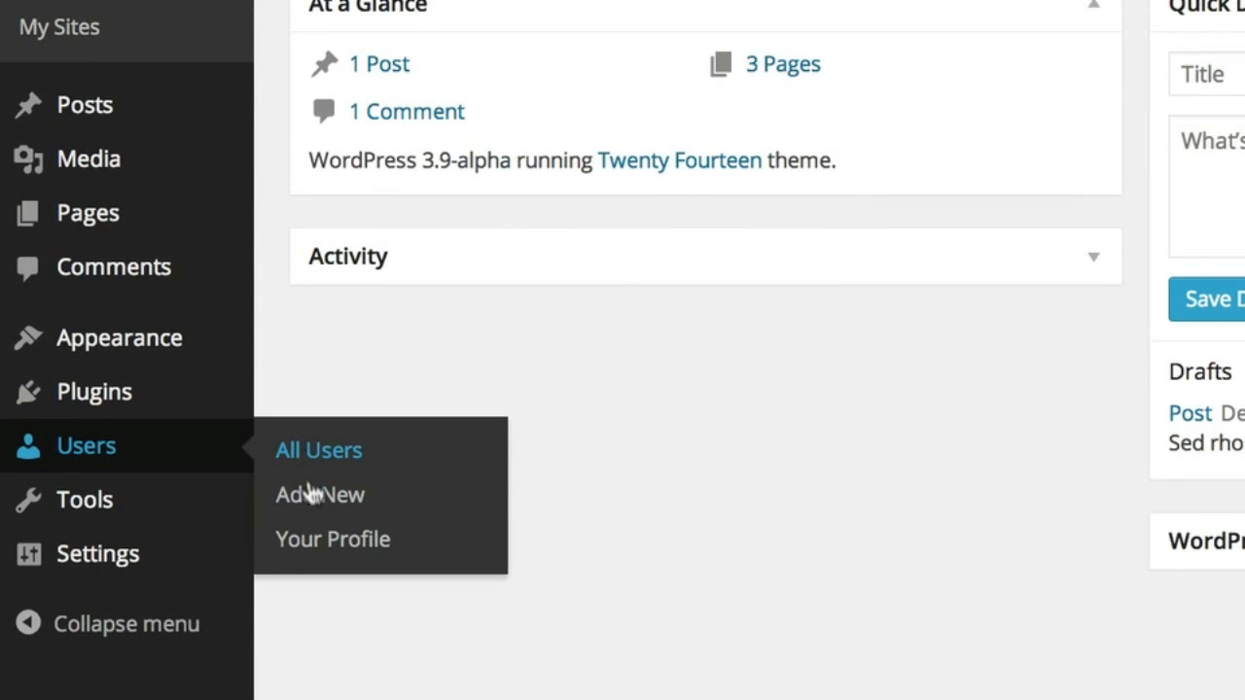
pyautogui.click(324, 564)
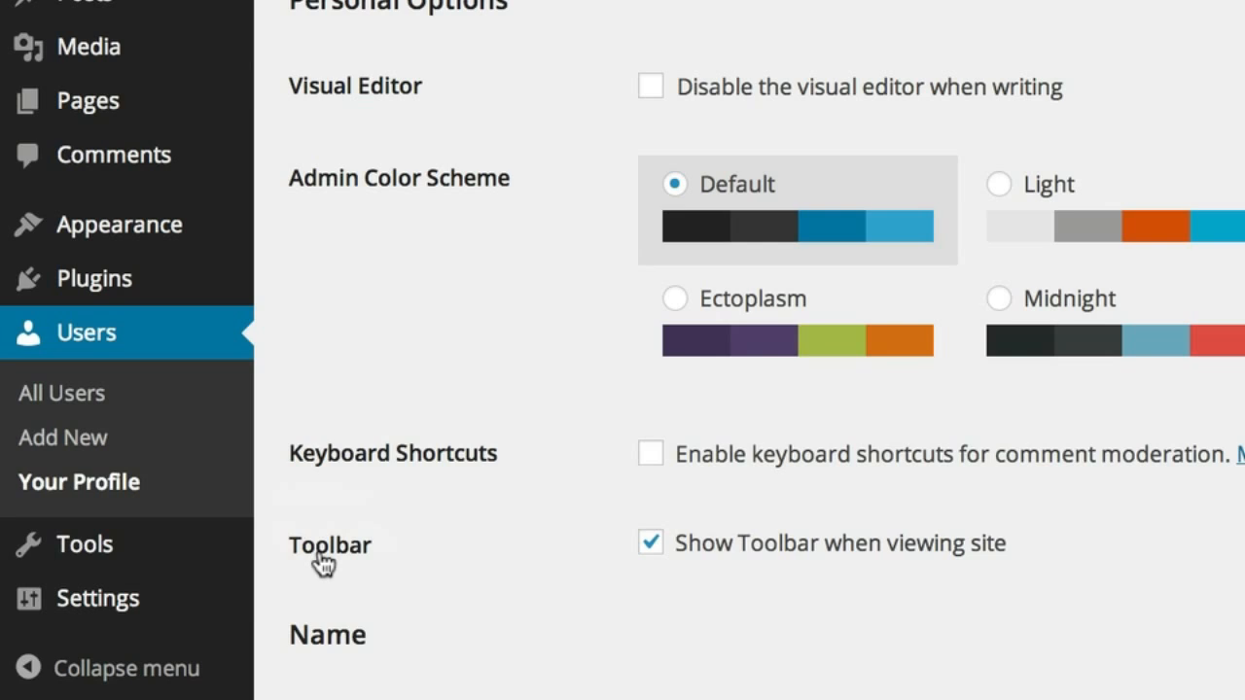
pyautogui.scroll(-5, 320, 565)
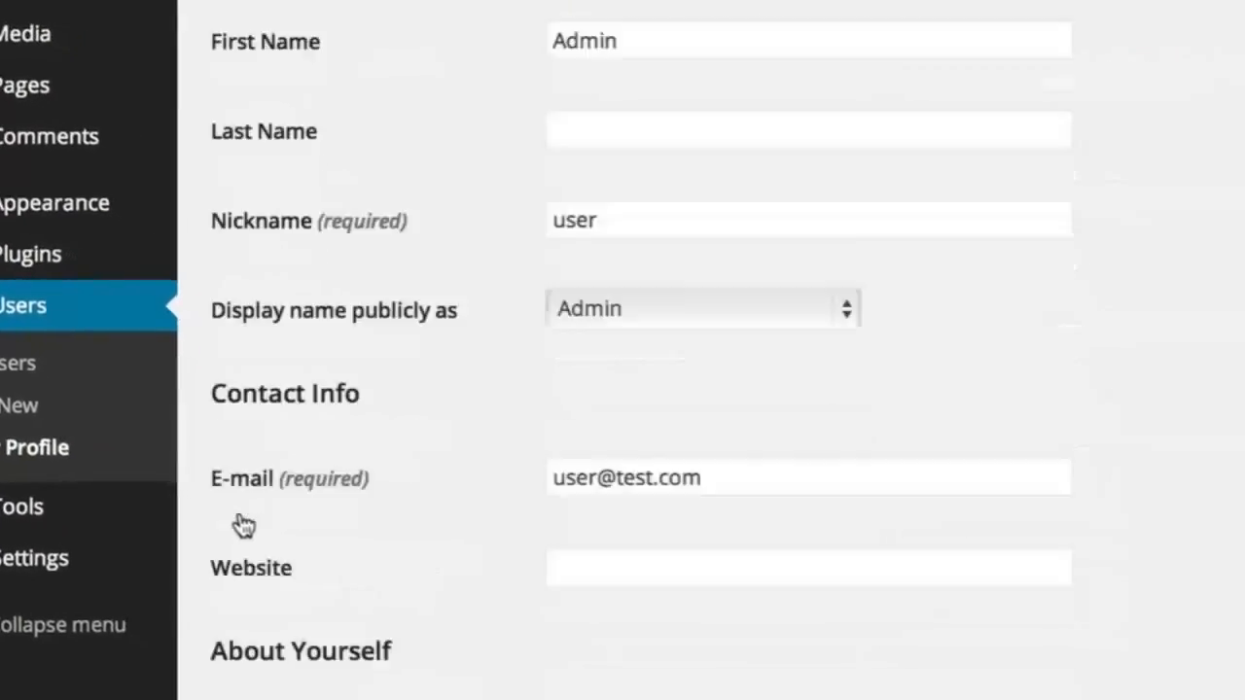
pyautogui.scroll(-5, 243, 525)
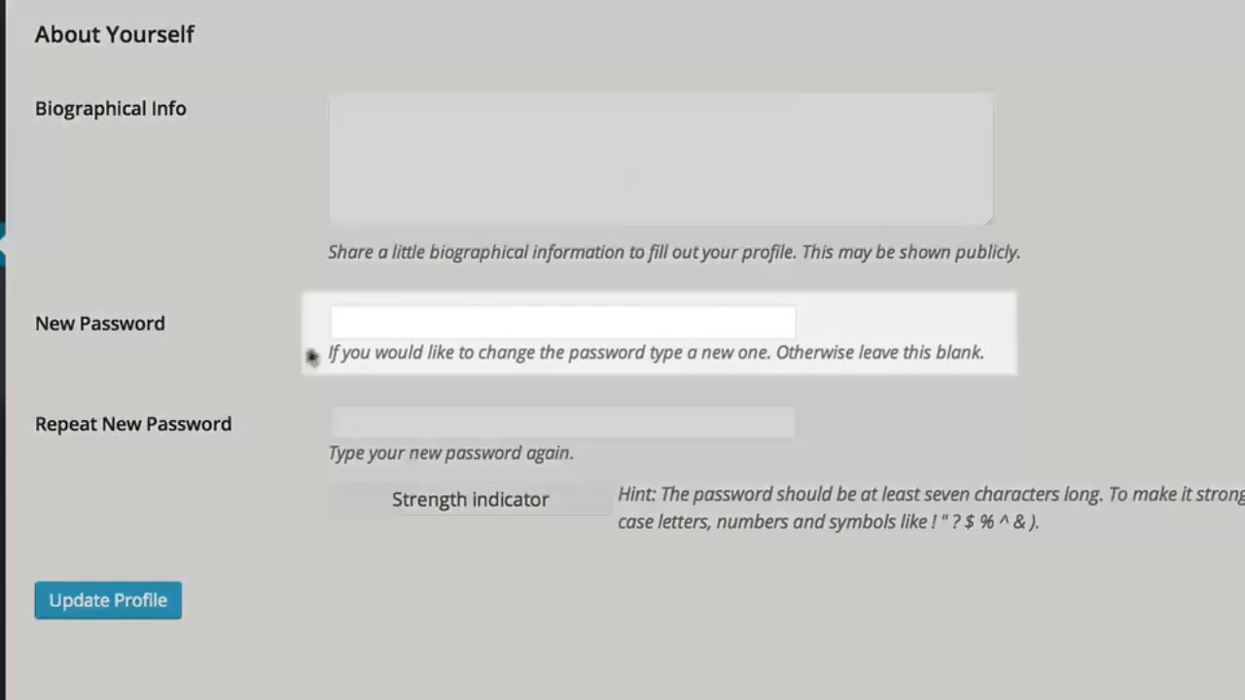
pyautogui.click(353, 321)
pyautogui.write('1234567••••')
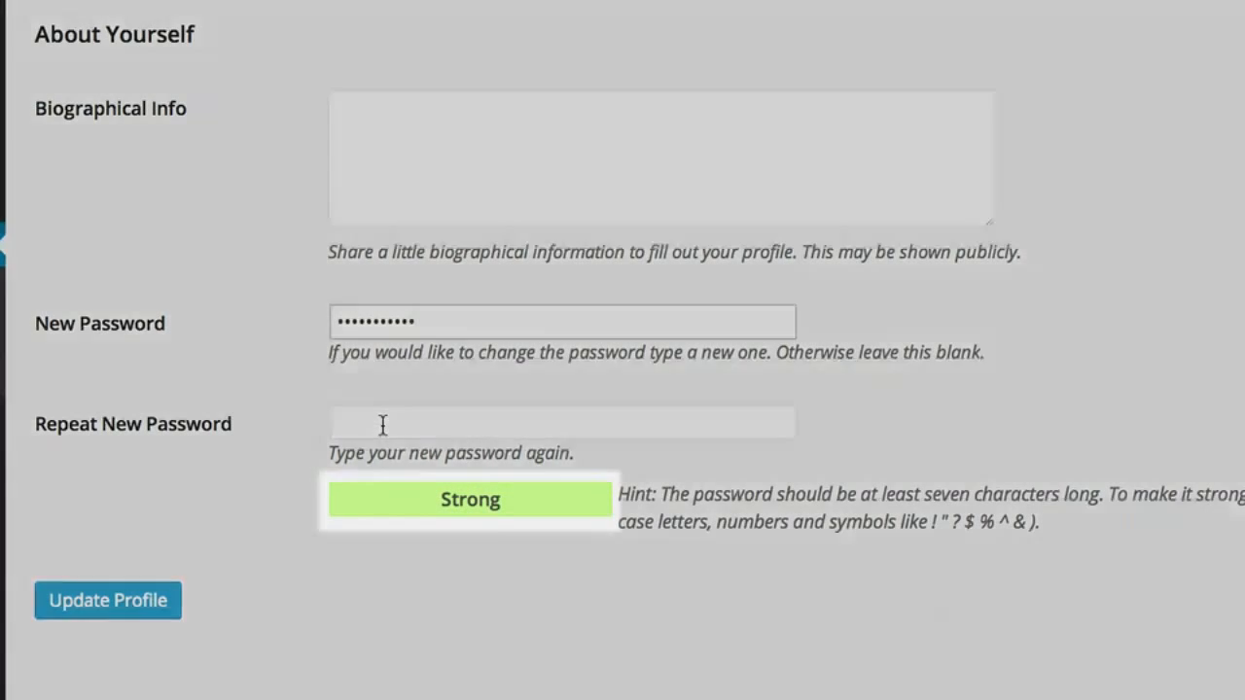
pyautogui.click(381, 424)
pyautogui.write('•••••••••••')
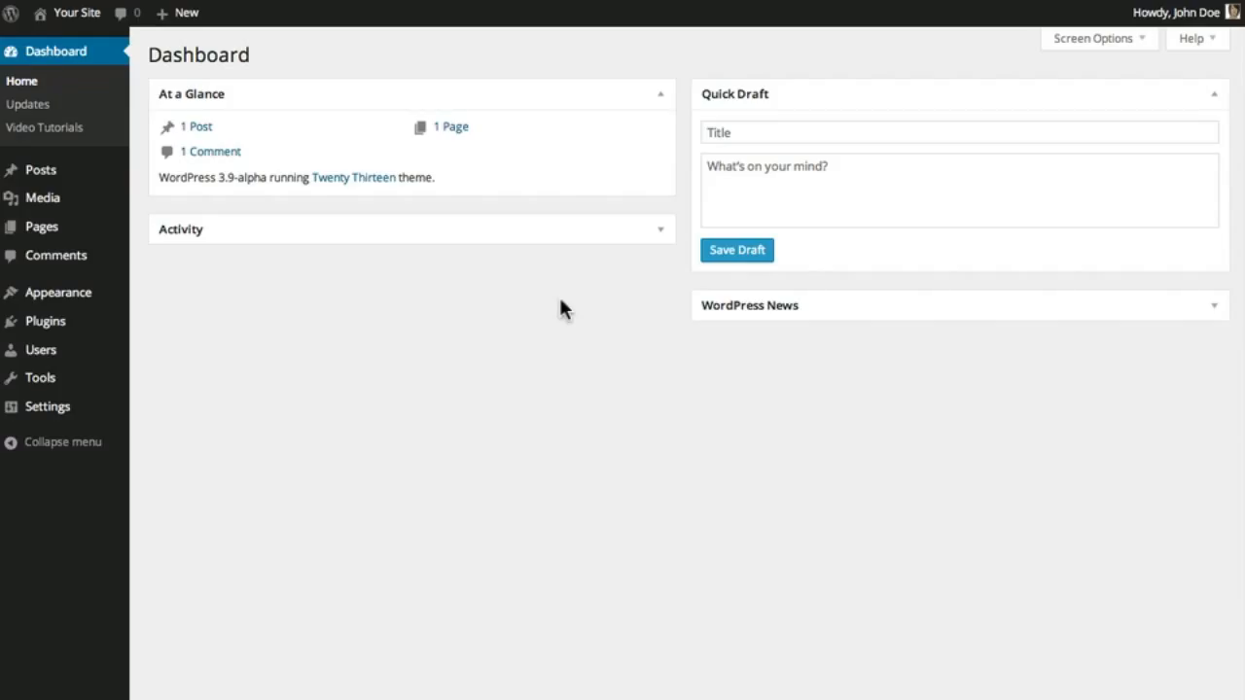
# Drag the WordPress News box under Activity, then expand and collapse it once
pyautogui.moveTo(848, 312); pyautogui.dragTo(295, 267)
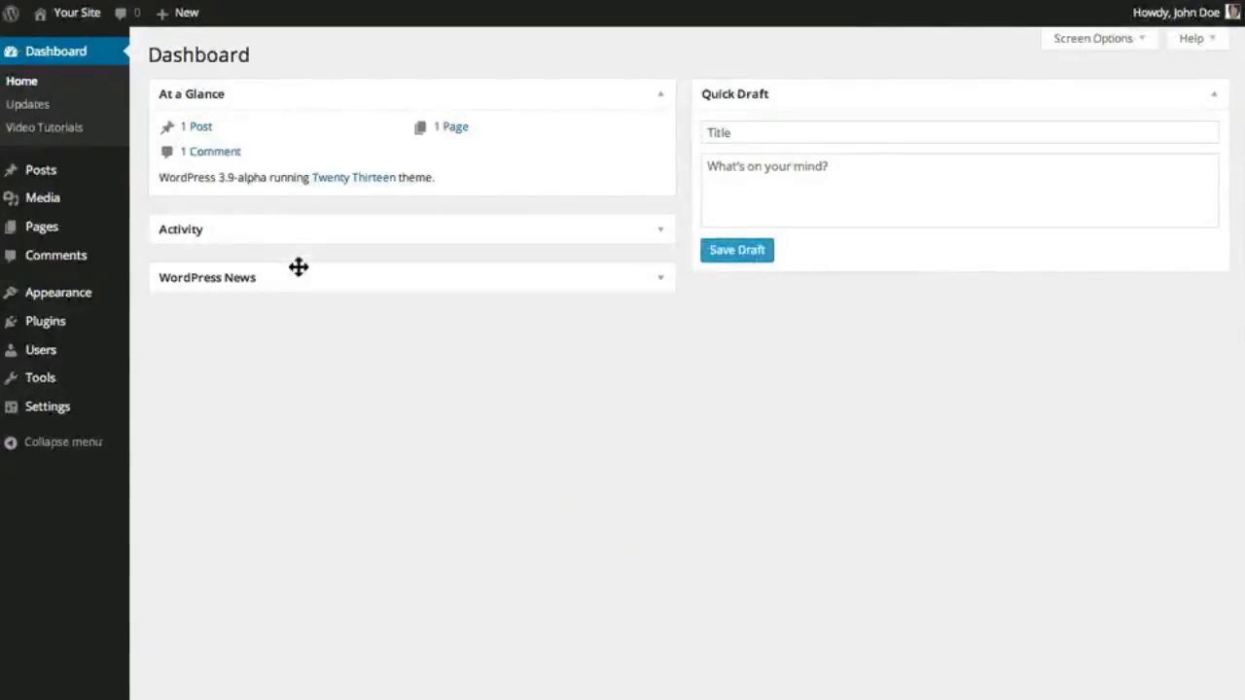
pyautogui.click(664, 290)
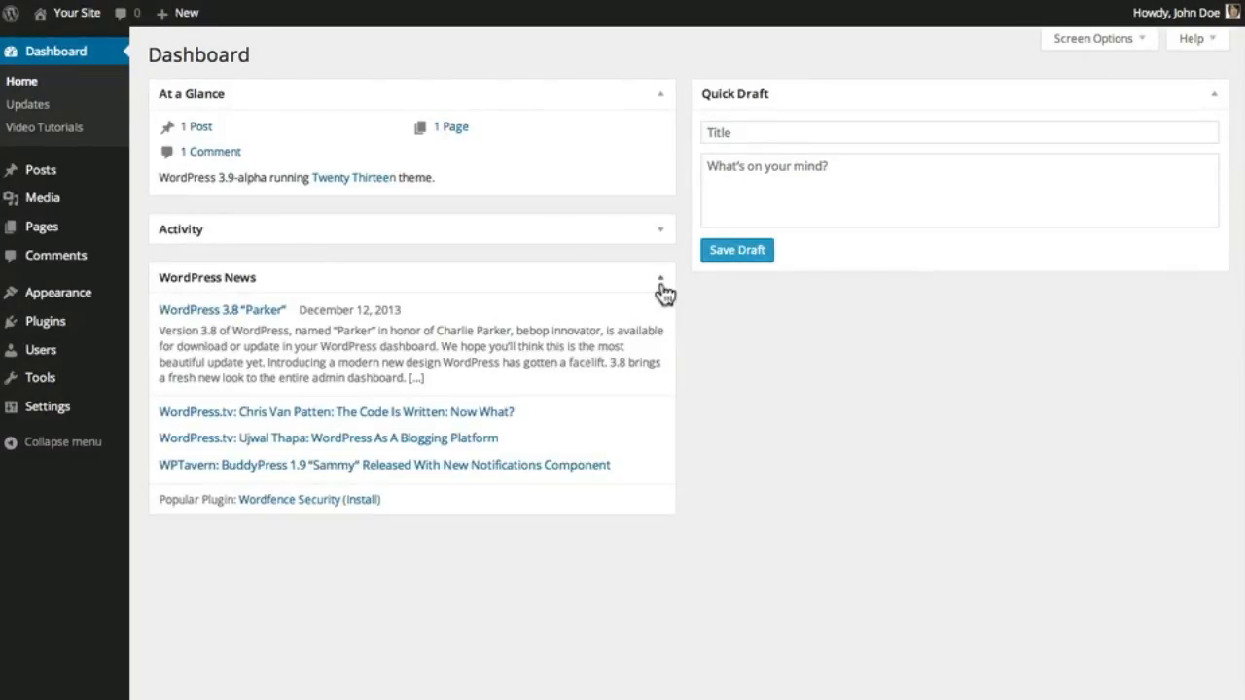
pyautogui.click(664, 291)
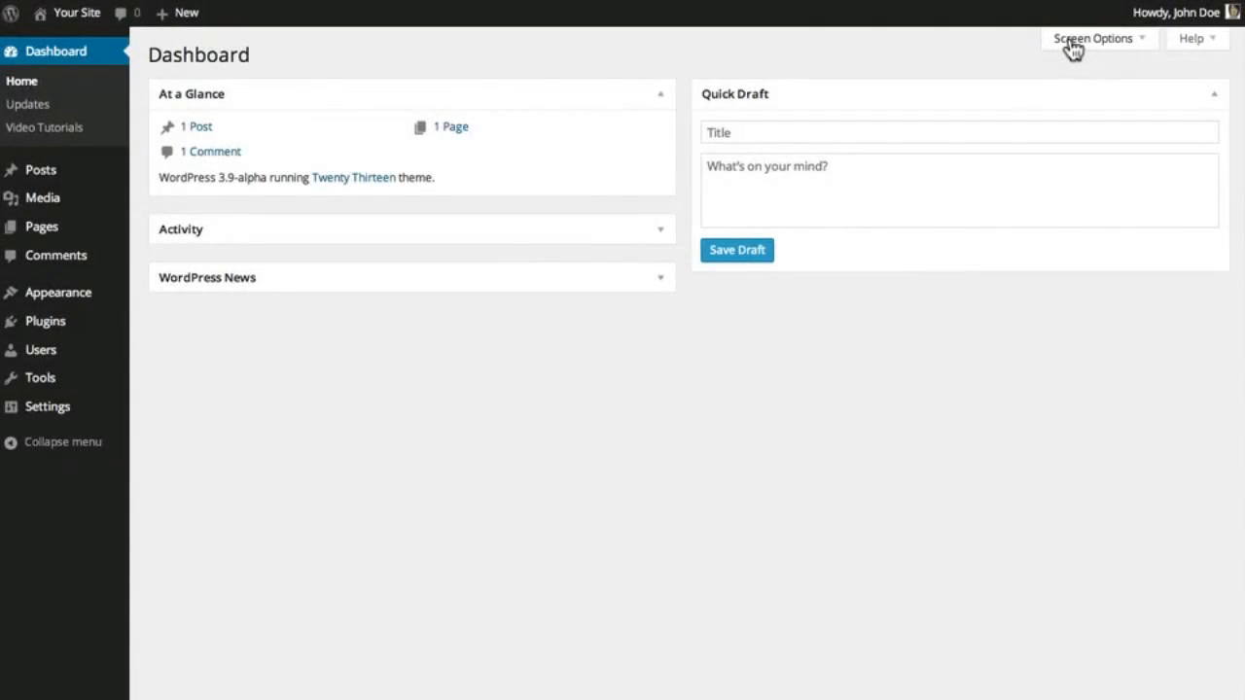
pyautogui.click(1070, 41)
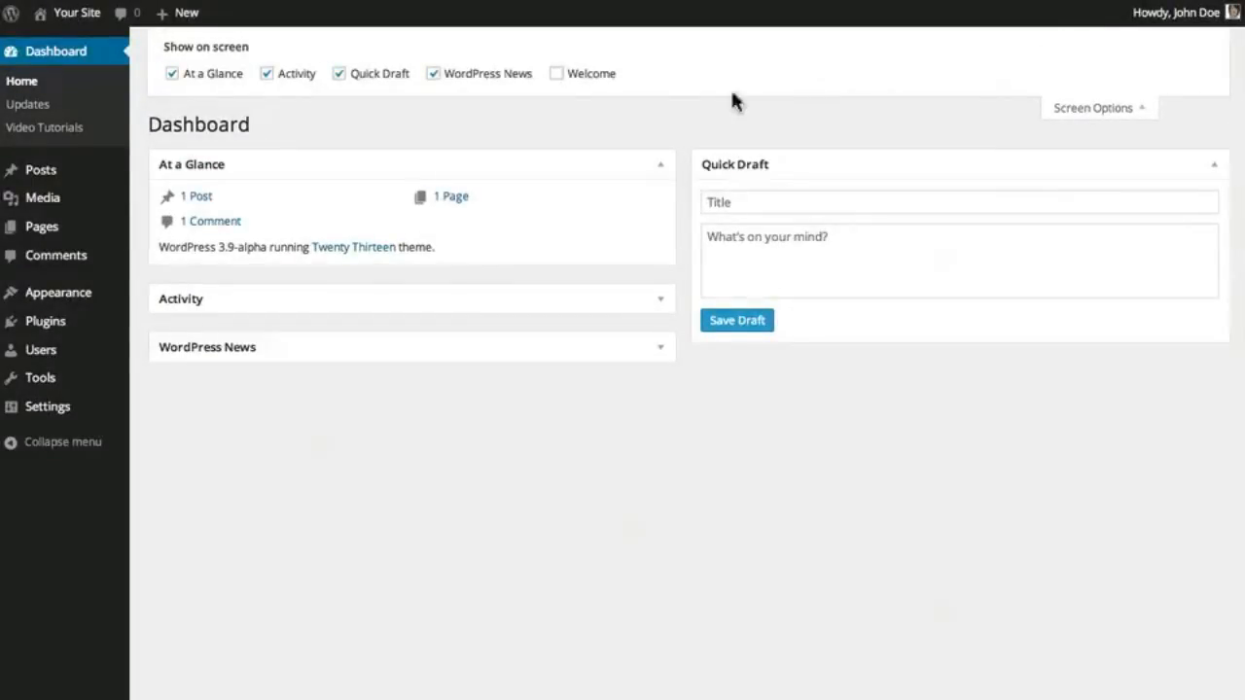
pyautogui.click(434, 76)
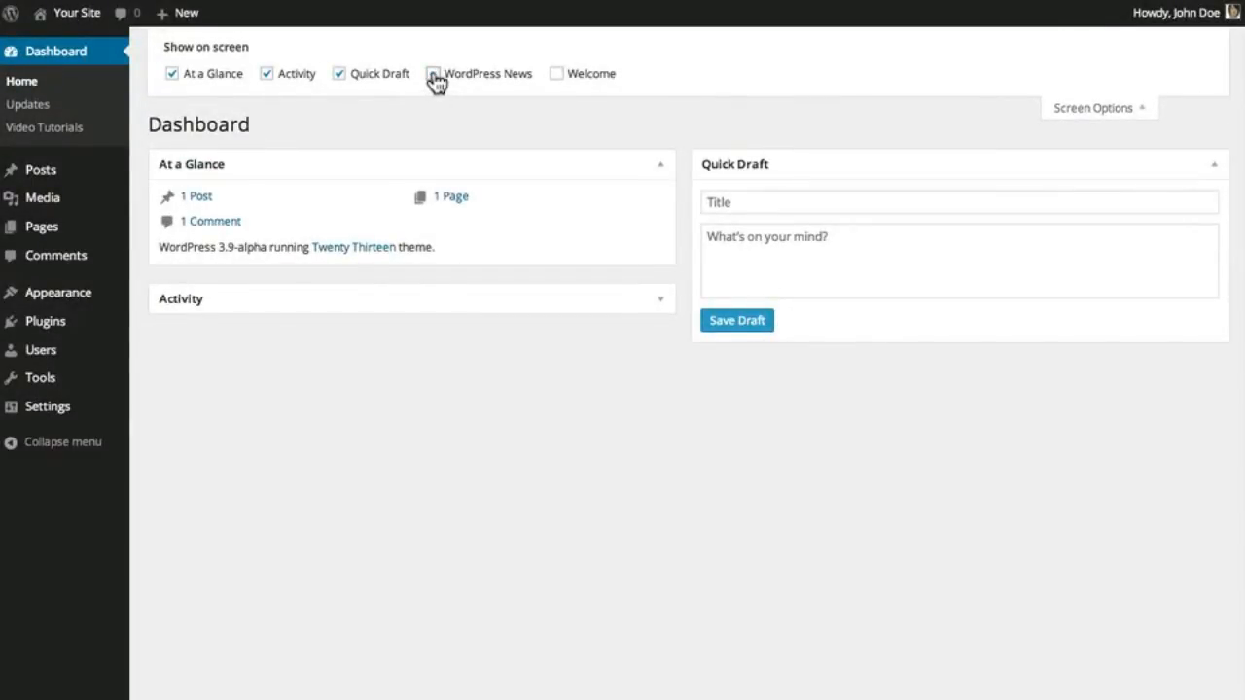
pyautogui.click(433, 76)
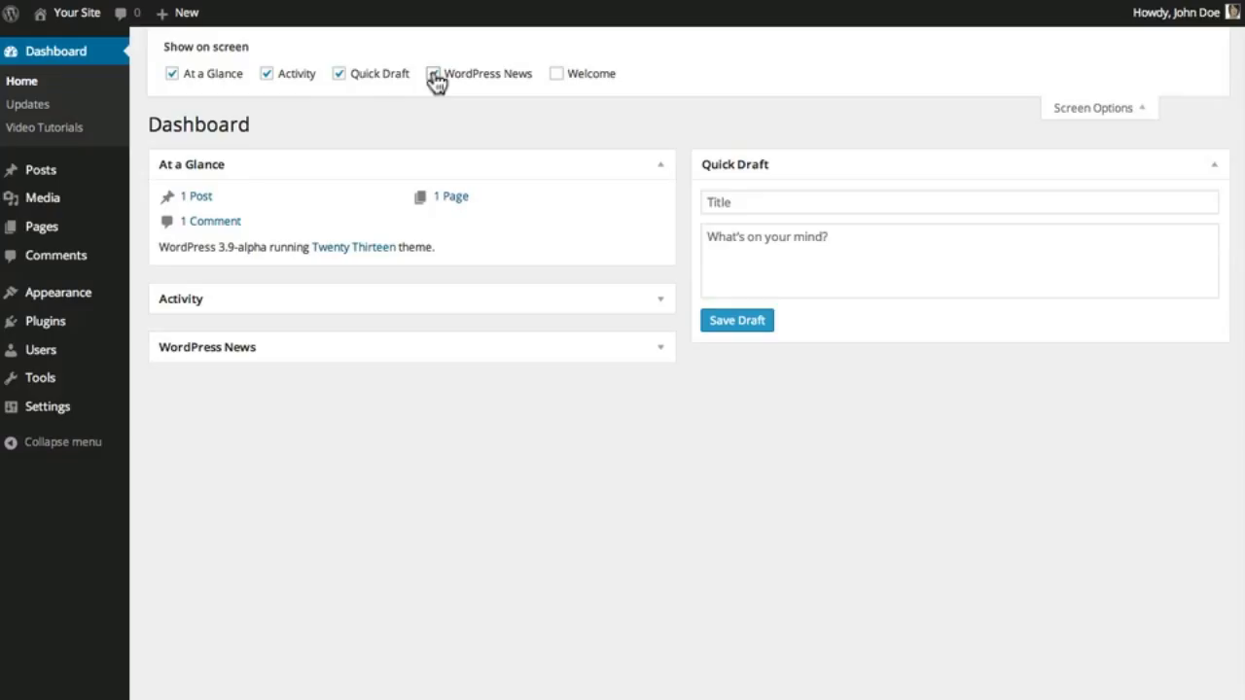
pyautogui.click(340, 75)
pyautogui.click(341, 76)
pyautogui.click(1073, 111)
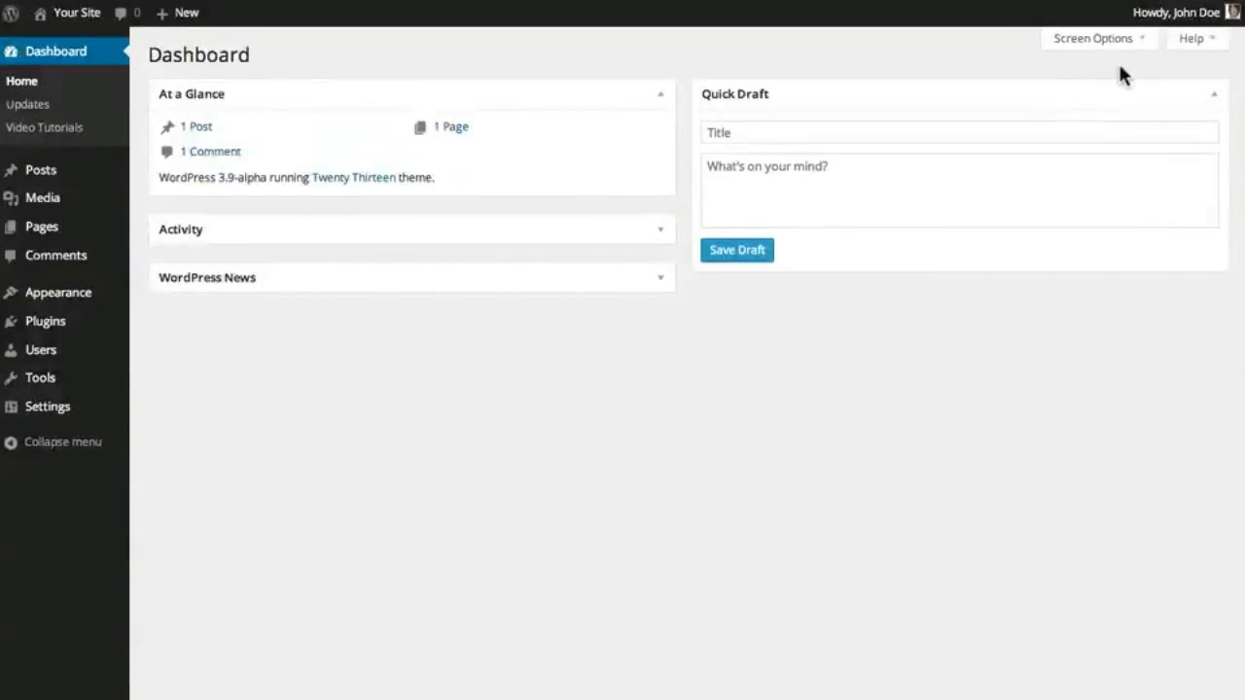
pyautogui.click(1189, 39)
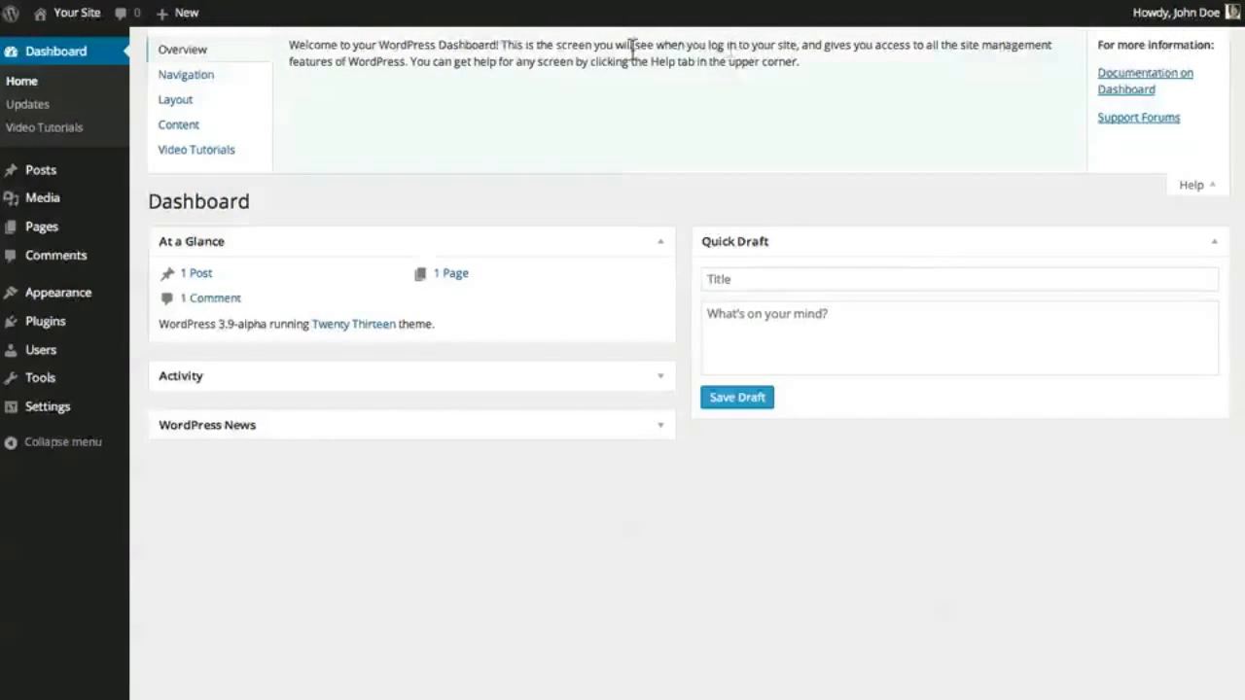
pyautogui.click(252, 83)
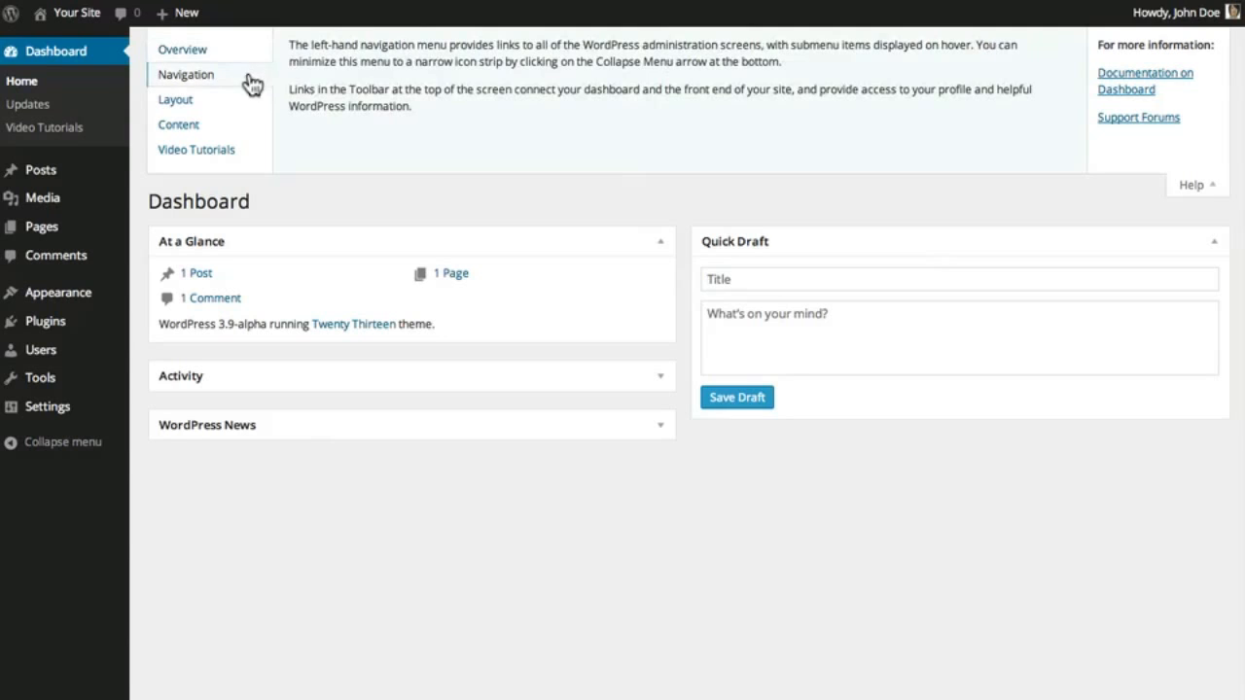
pyautogui.click(250, 107)
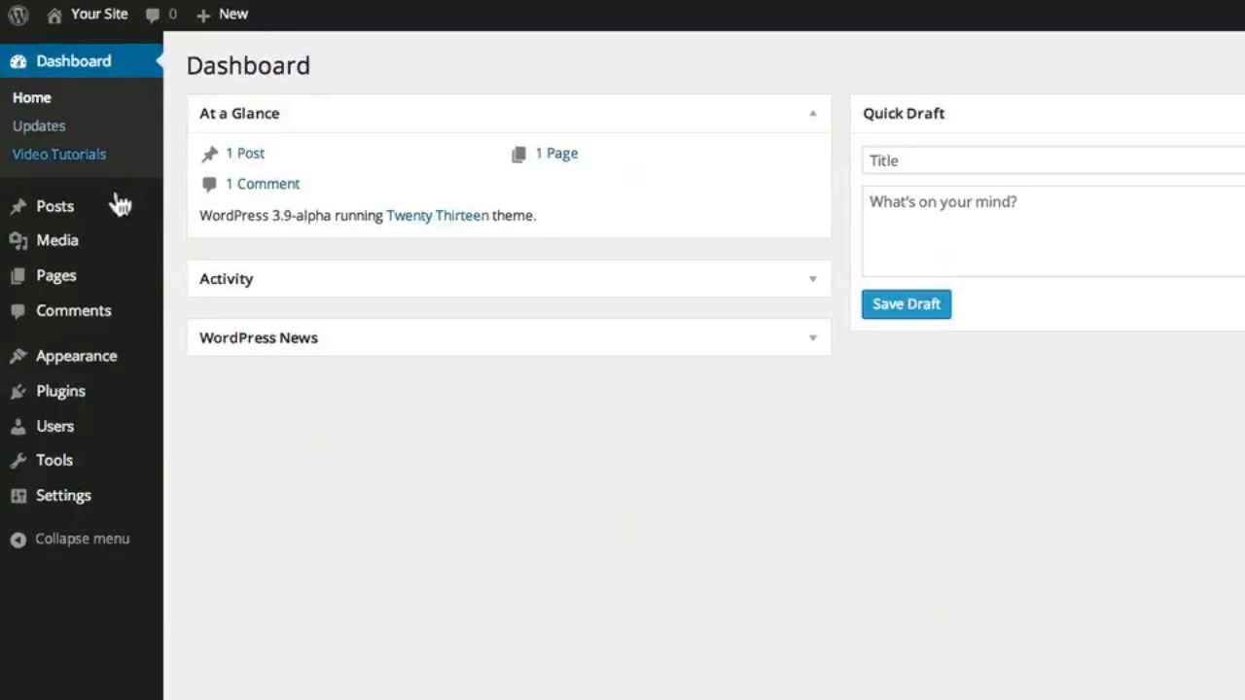
pyautogui.moveTo(119, 204)
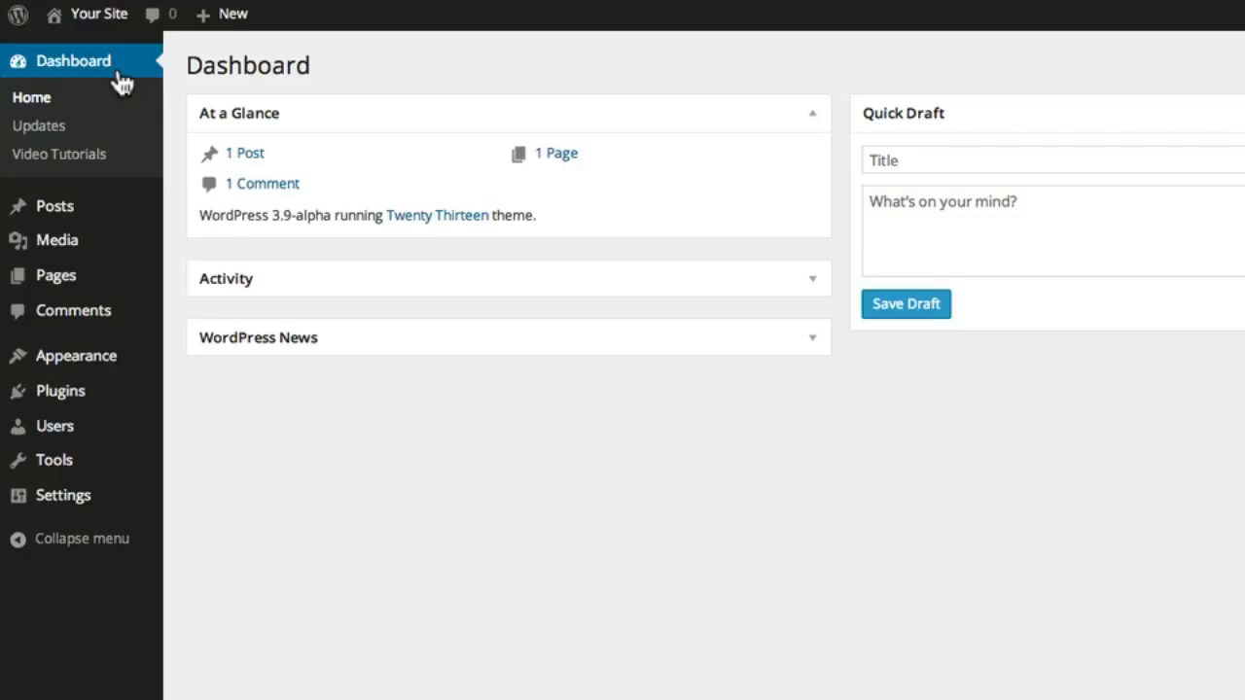
pyautogui.moveTo(116, 204)
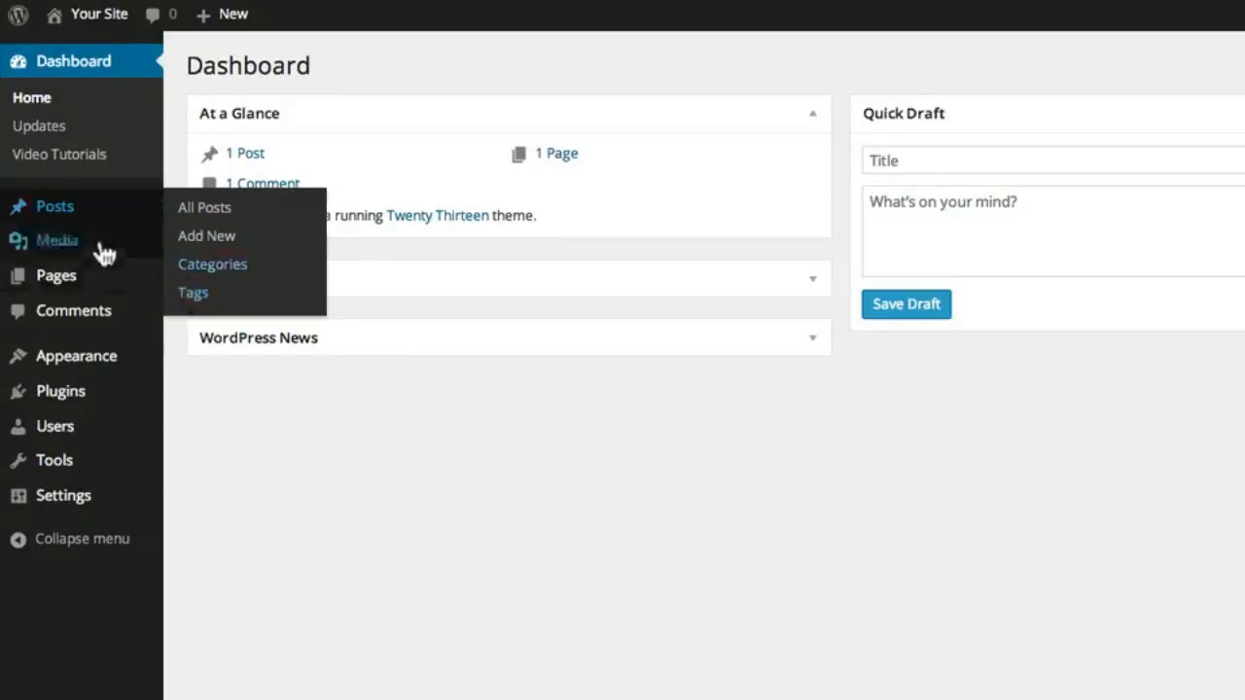
pyautogui.moveTo(97, 251)
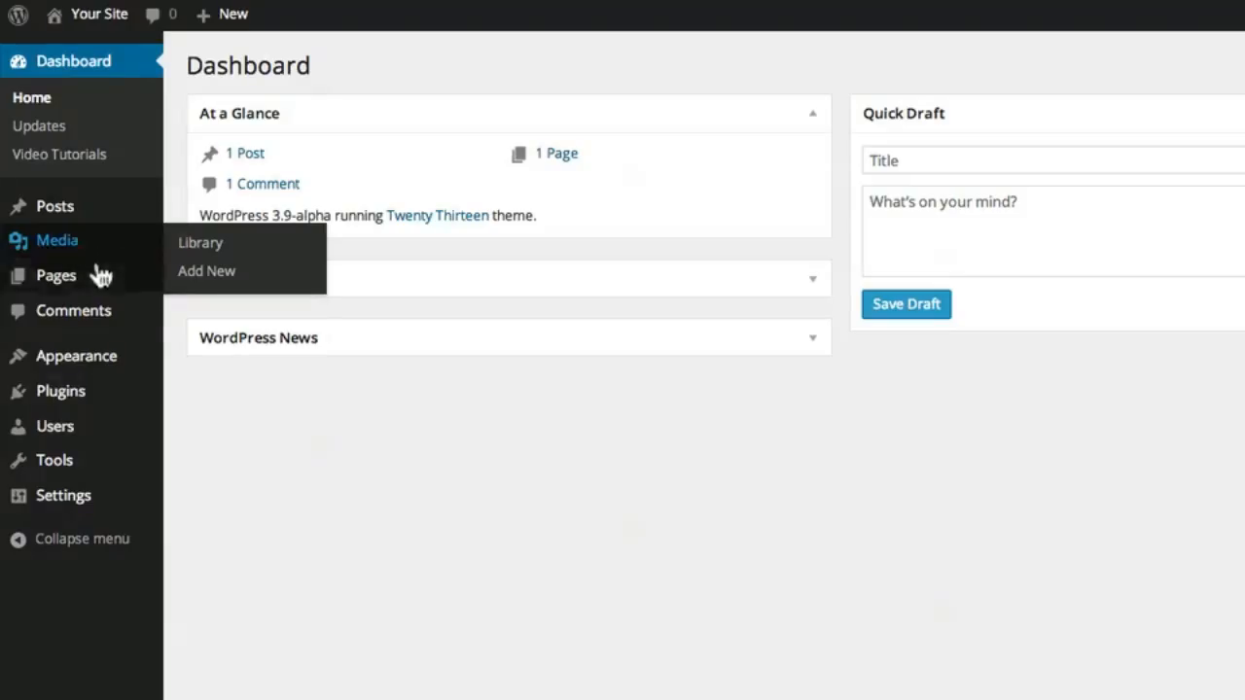
pyautogui.moveTo(100, 280)
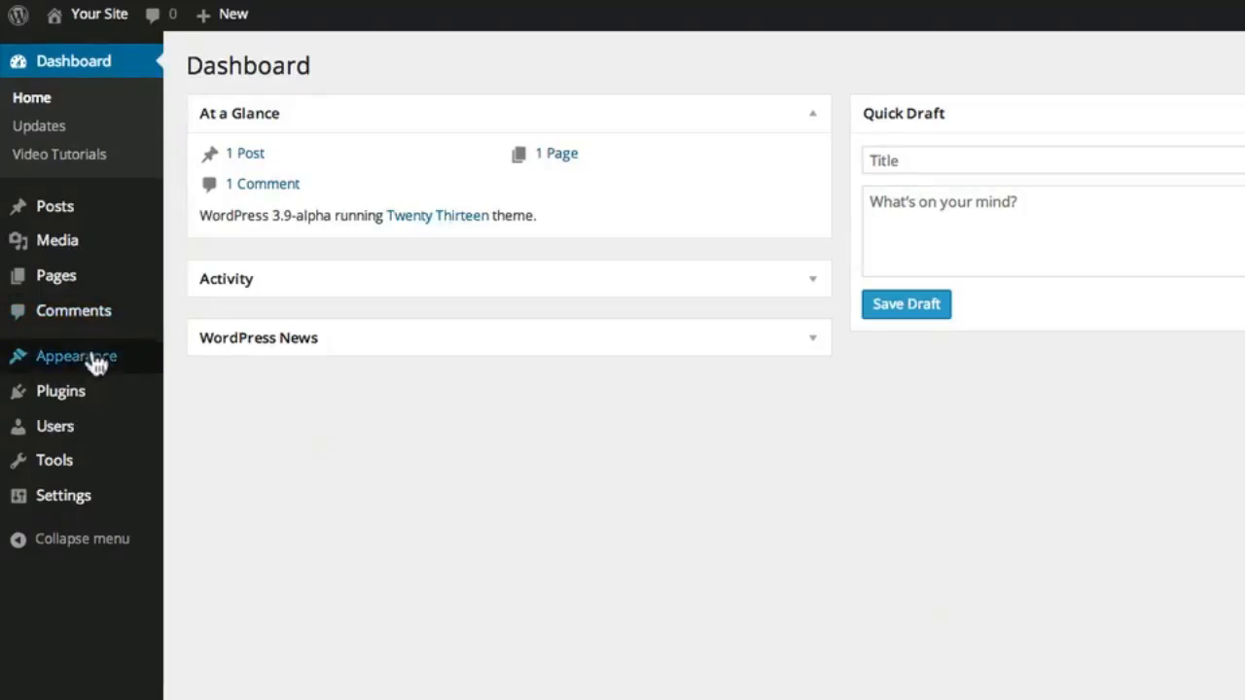
pyautogui.moveTo(145, 370)
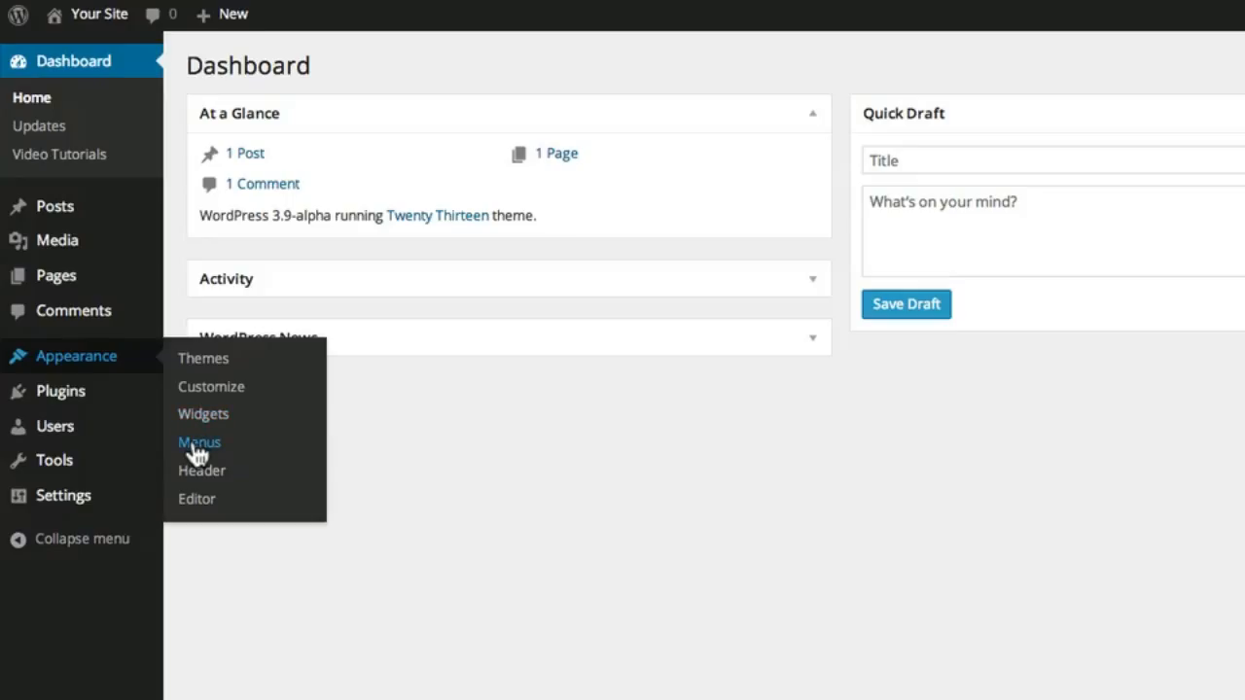
pyautogui.moveTo(122, 409)
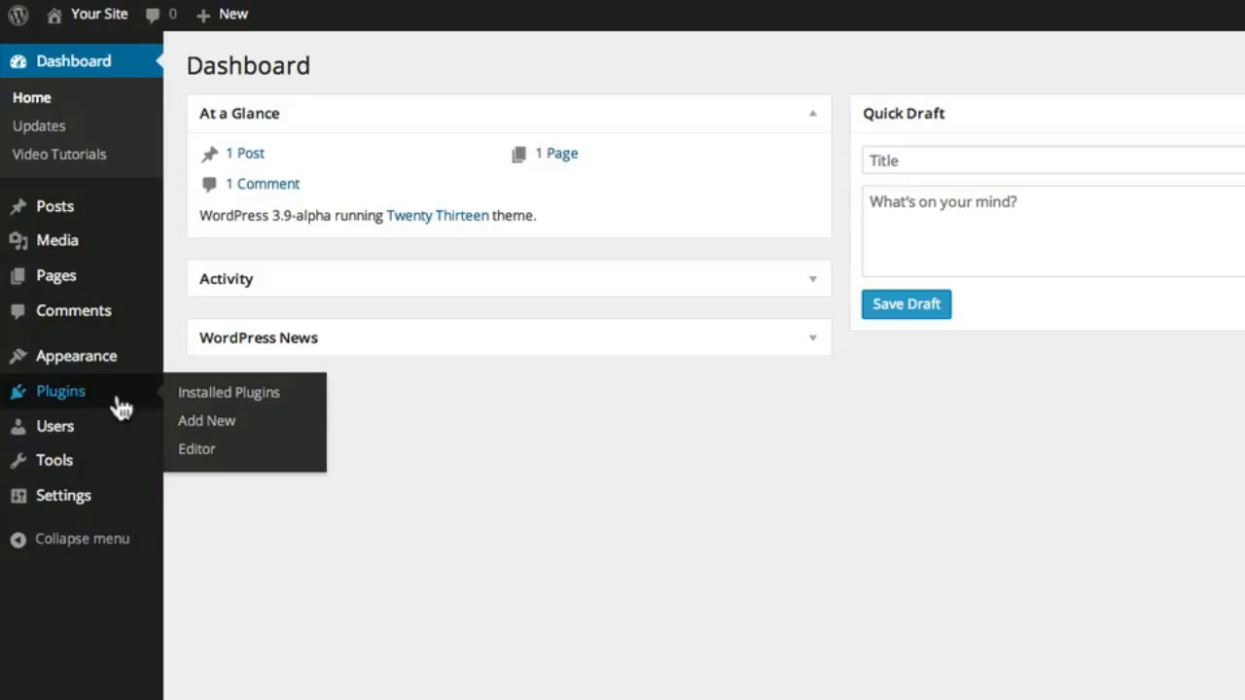
pyautogui.moveTo(120, 431)
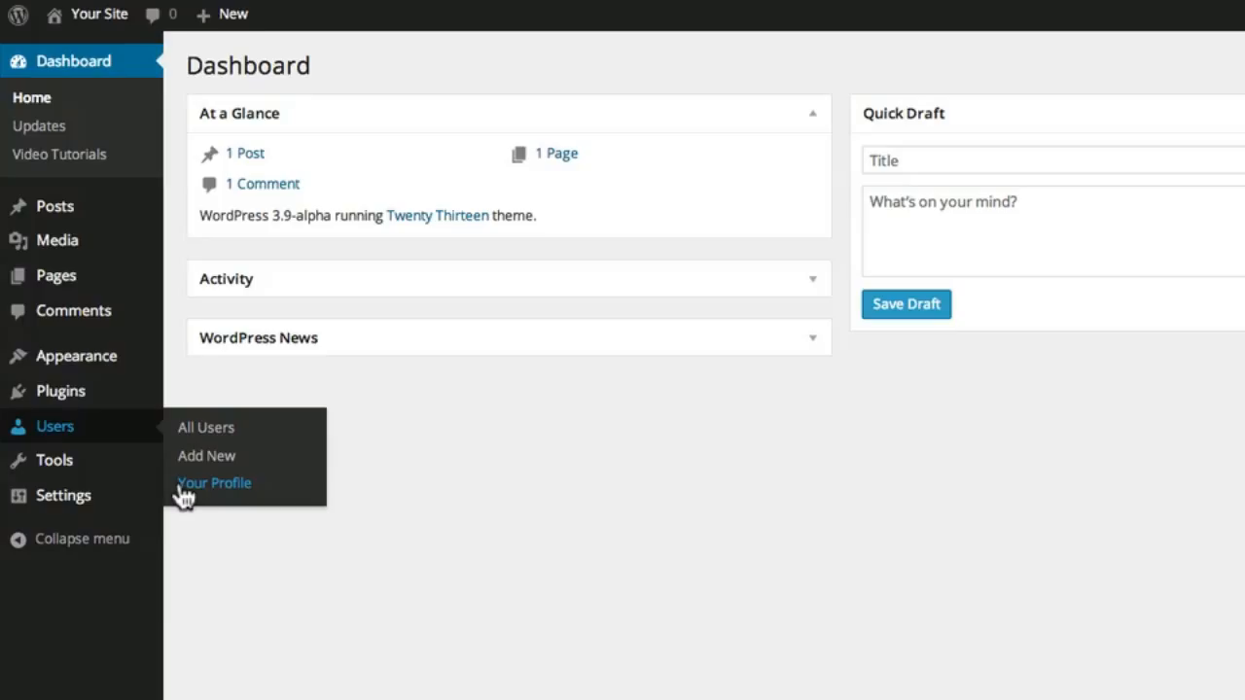
pyautogui.moveTo(110, 470)
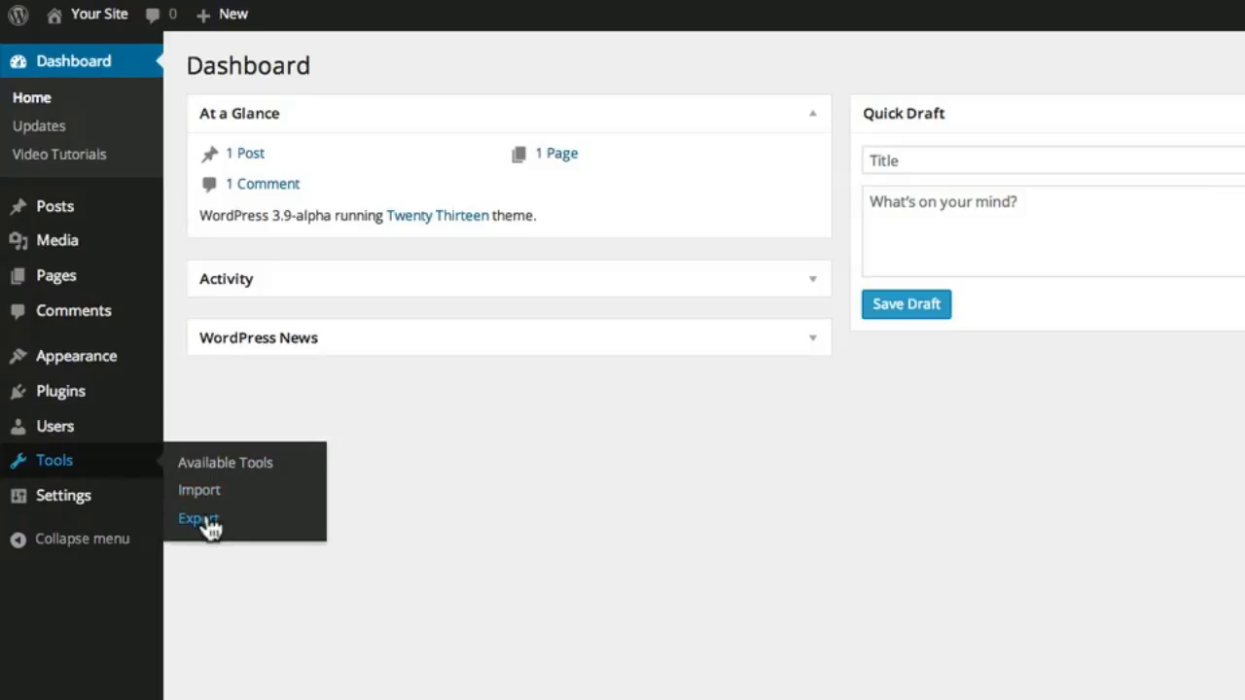
pyautogui.moveTo(110, 501)
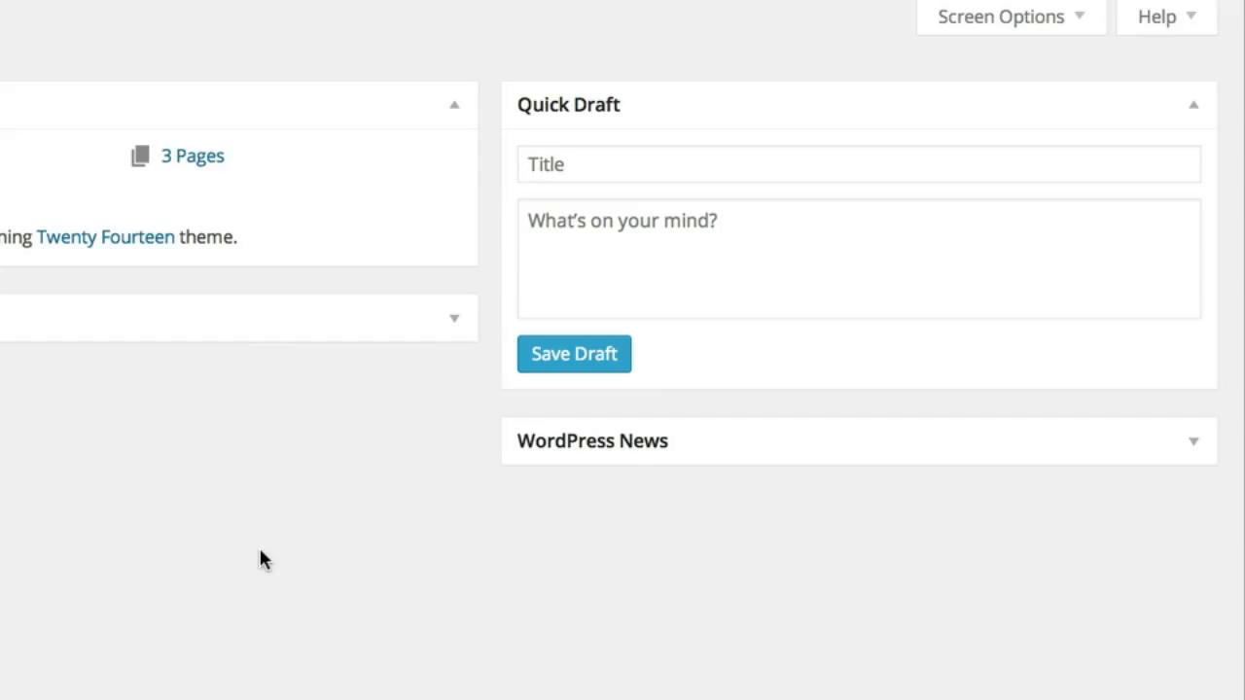
# Save a Quick Draft titled 'Post' with a pasted lorem ipsum paragraph as its body
pyautogui.click(570, 165)
pyautogui.write('Post')
pyautogui.click(569, 271)
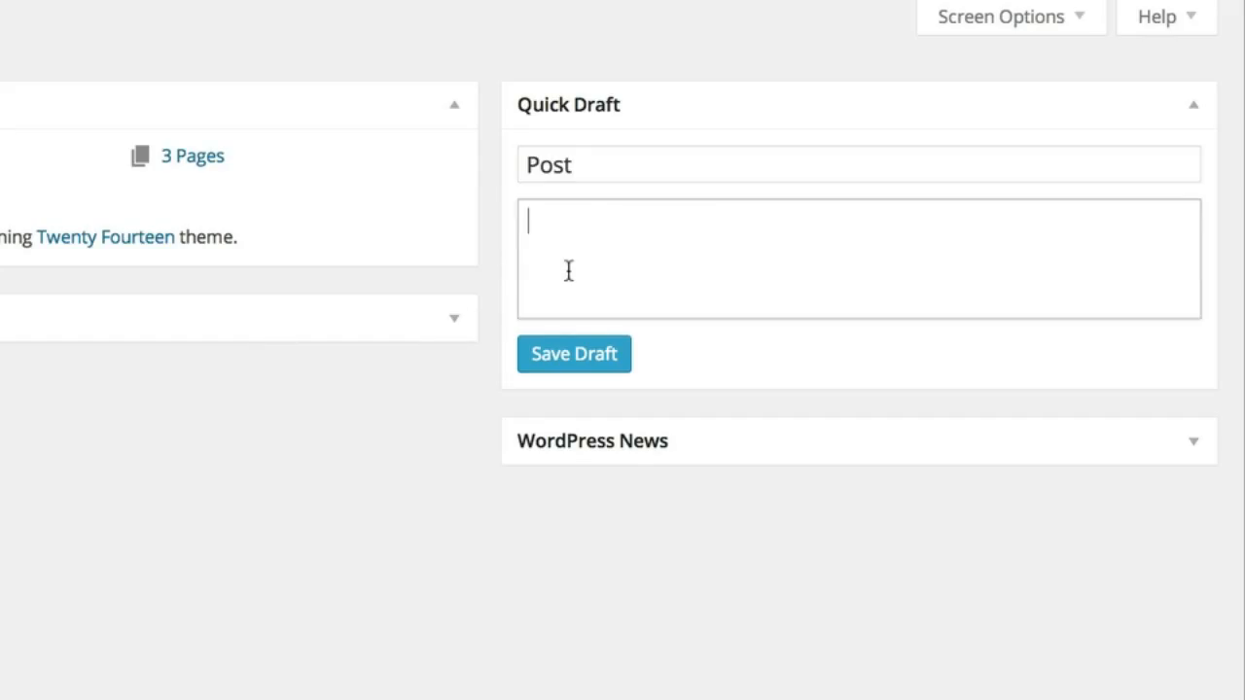
pyautogui.press('super+v')
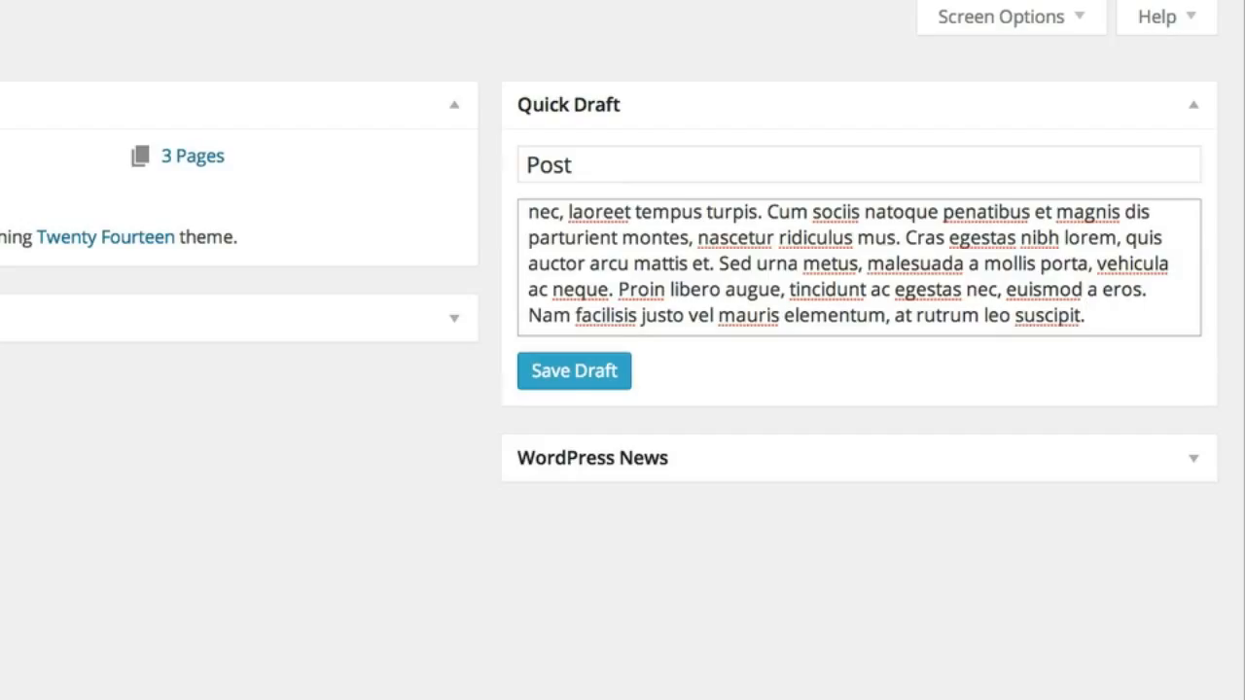
pyautogui.click(566, 387)
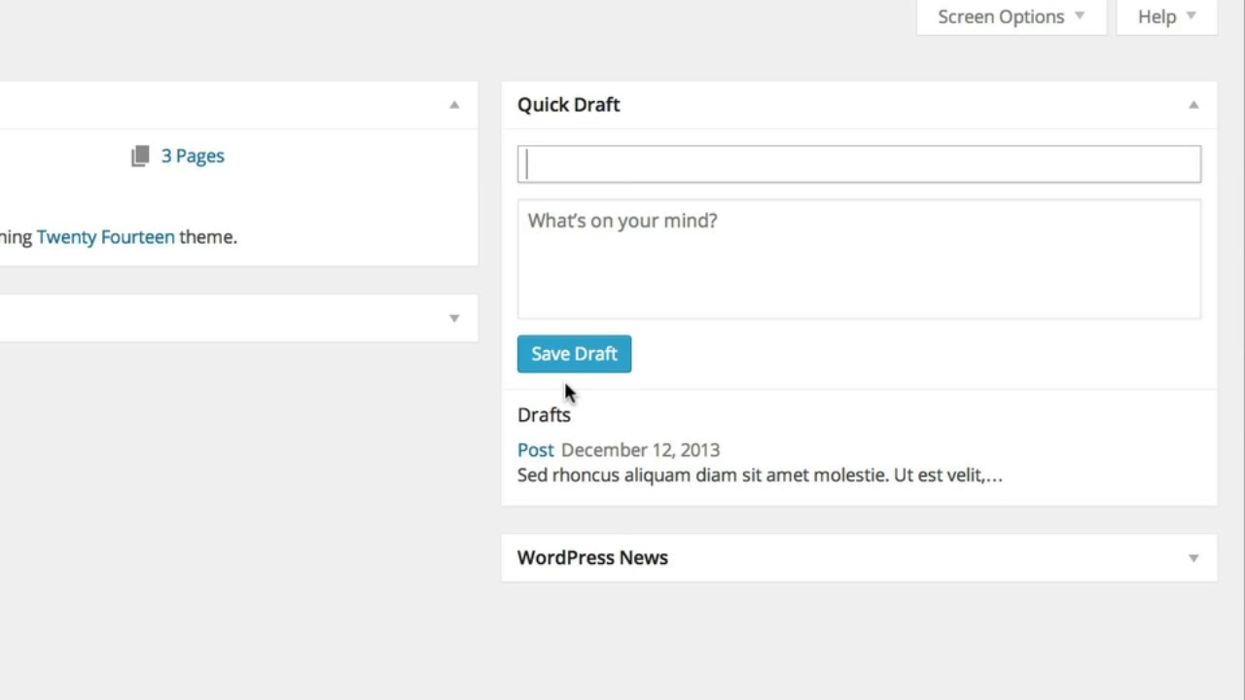
# View Posts > All Posts, showing the draft 'Post' above the published 'Sample' post
pyautogui.moveTo(124, 216)
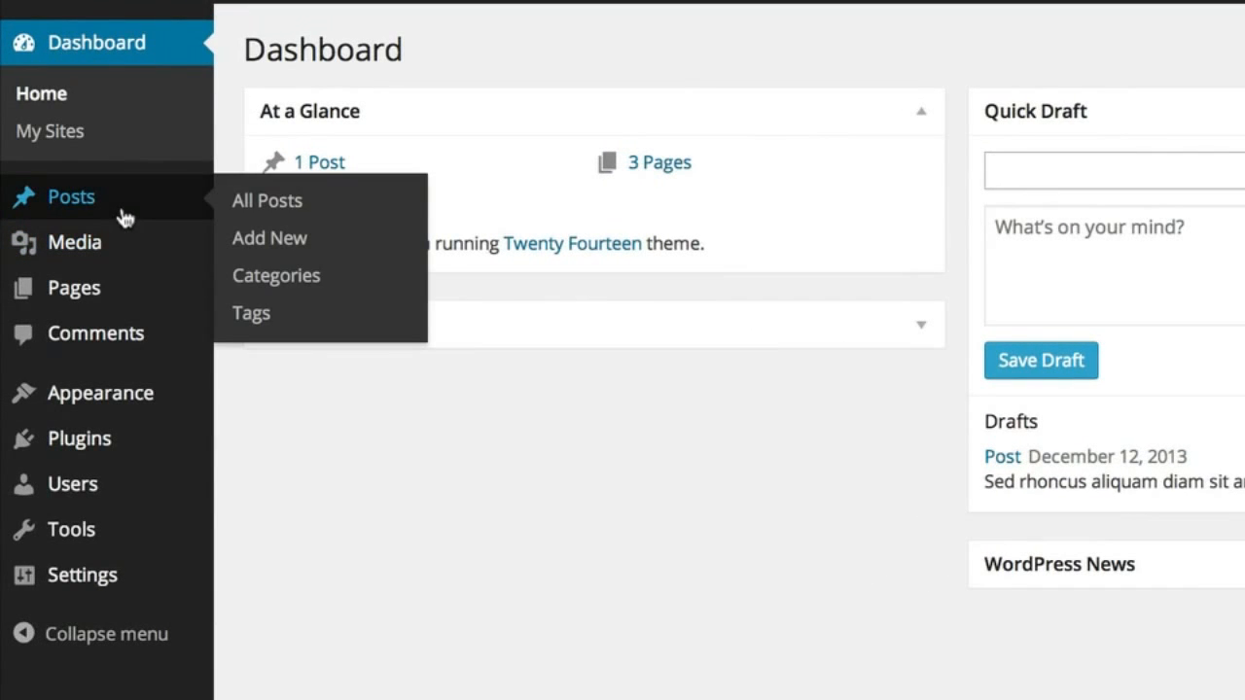
pyautogui.click(288, 208)
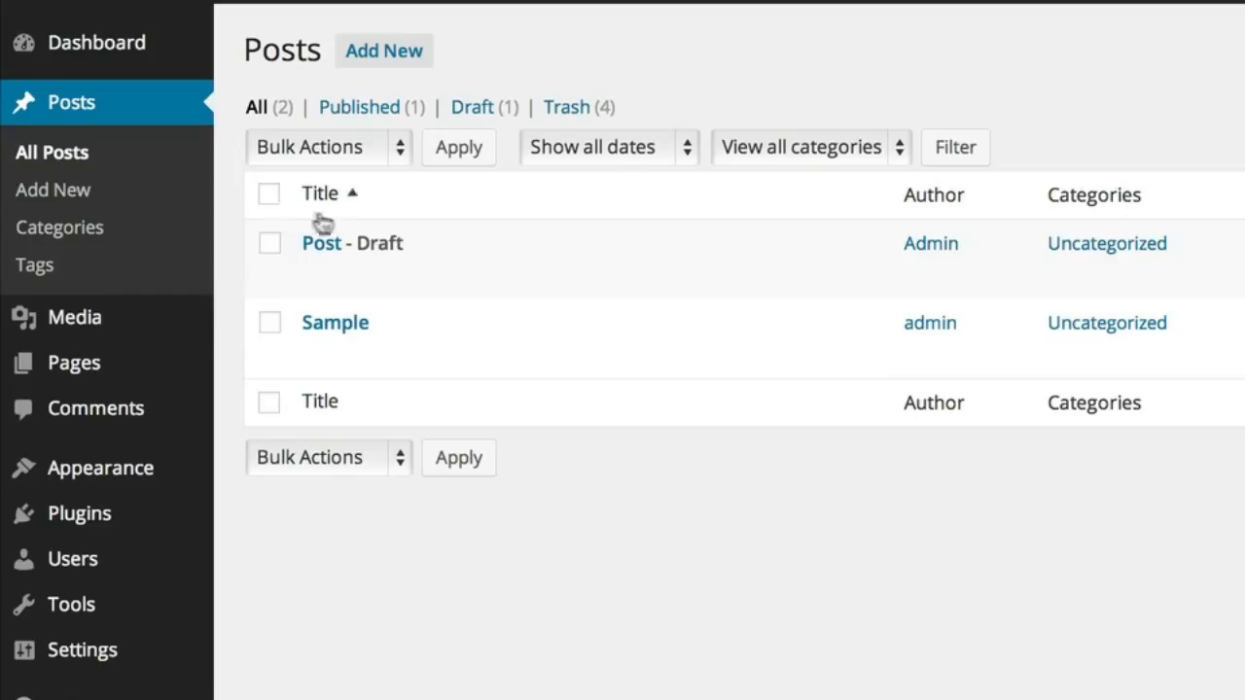
pyautogui.moveTo(431, 286)
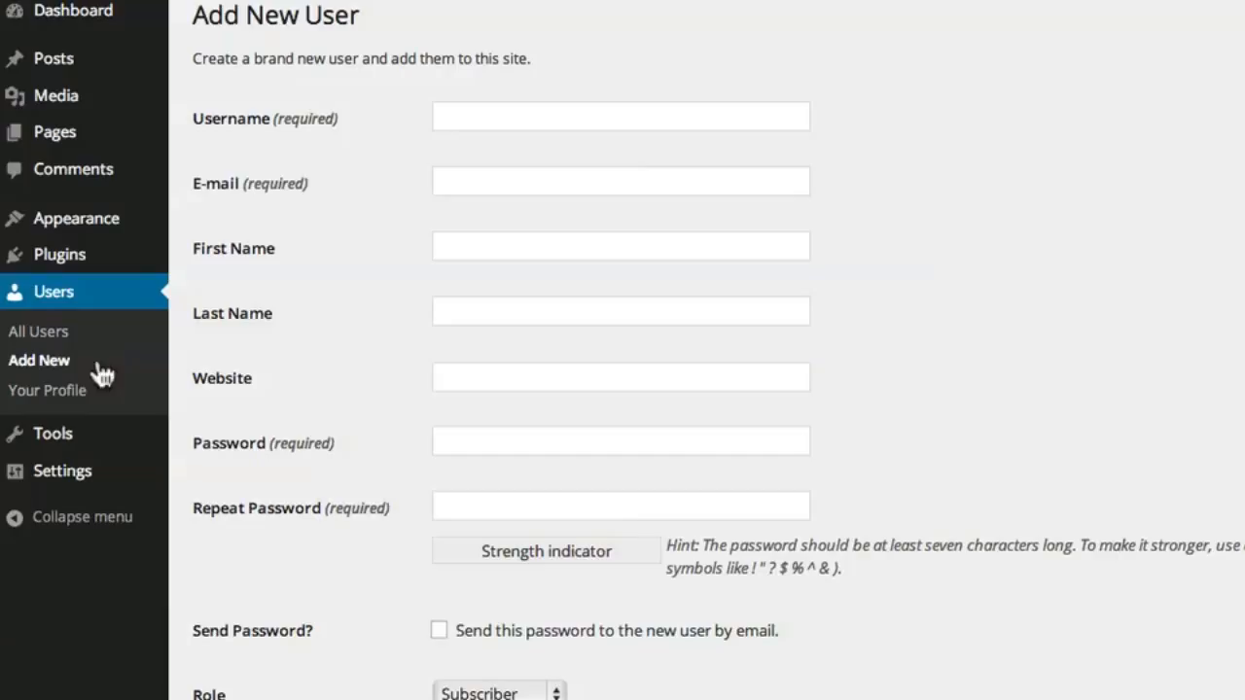
# Enter username 'jane', the e-mail address, first name 'jane', last name 'doe' and website
pyautogui.click(454, 119)
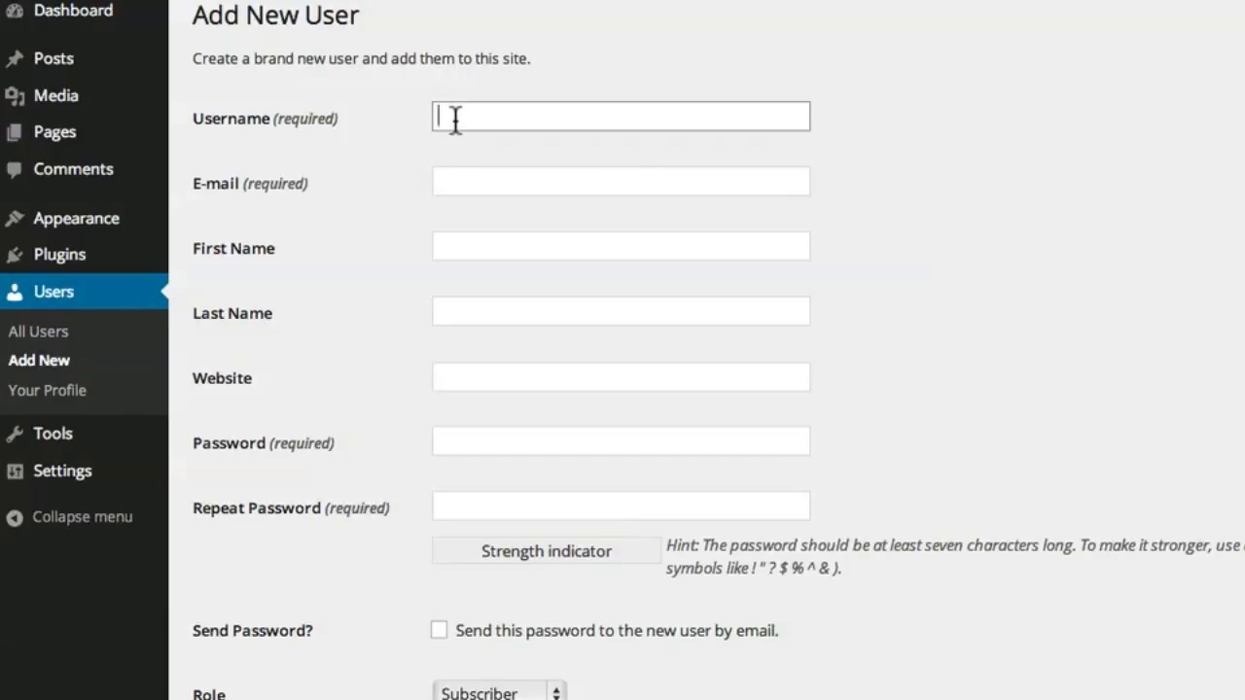
pyautogui.write('jane')
pyautogui.press('Tab')
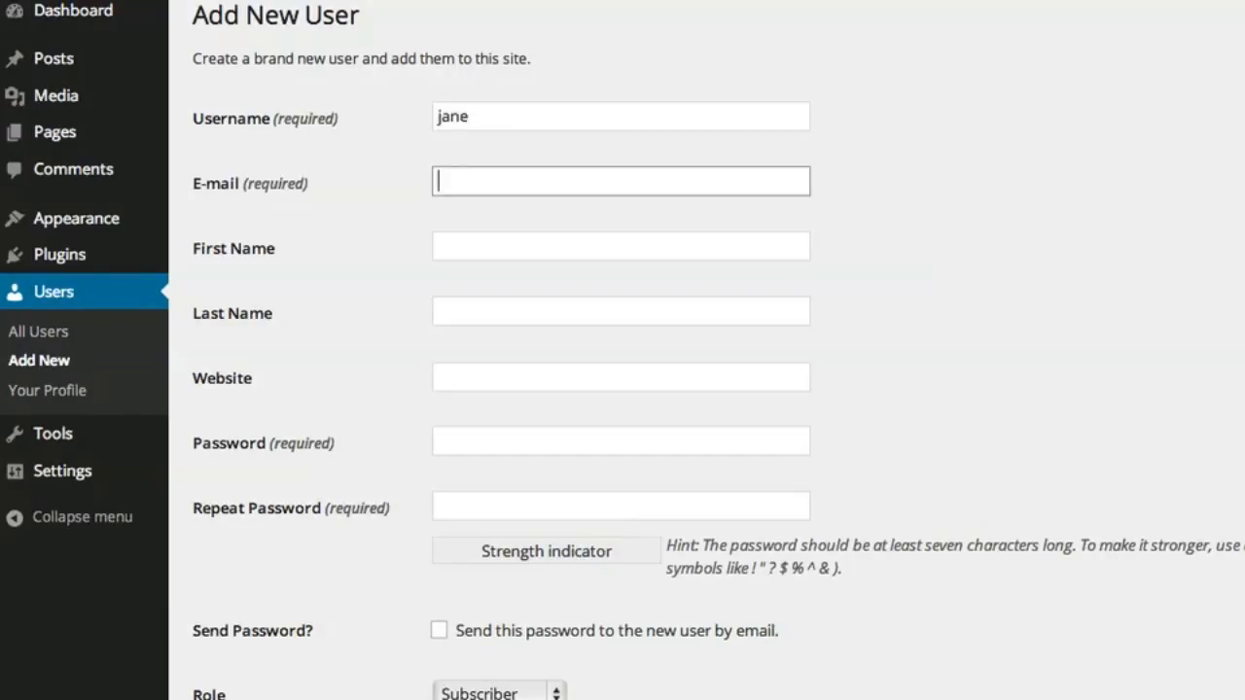
pyautogui.press('super+v')
pyautogui.click(478, 242)
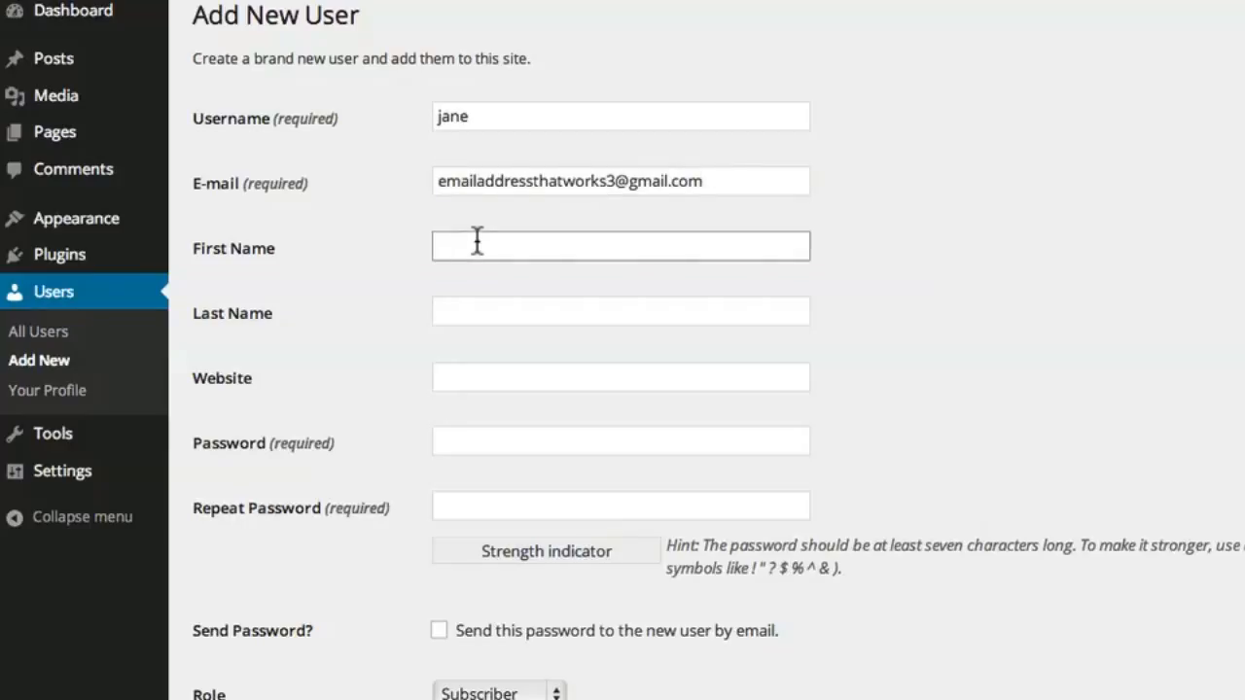
pyautogui.write('jane')
pyautogui.press('Tab')
pyautogui.write('doe')
pyautogui.press('Tab')
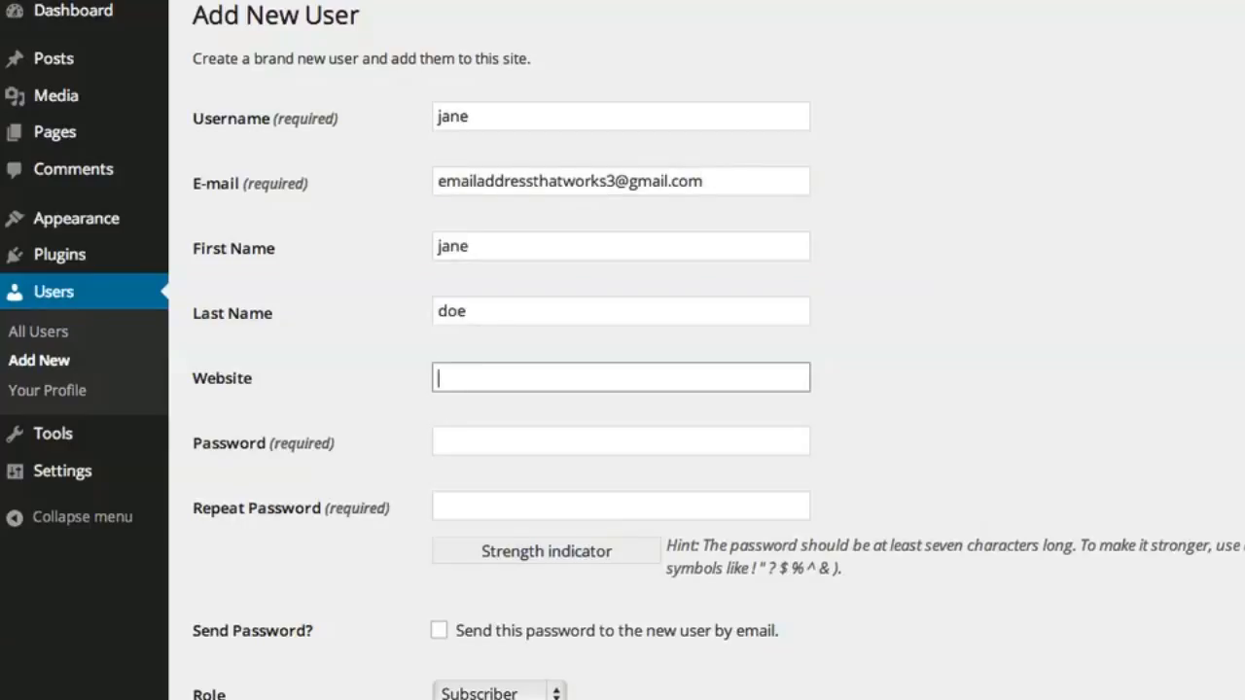
pyautogui.write('janedoe.com')
# Enter the new user's password twice and leave password e-mailing switched off
pyautogui.press('Tab')
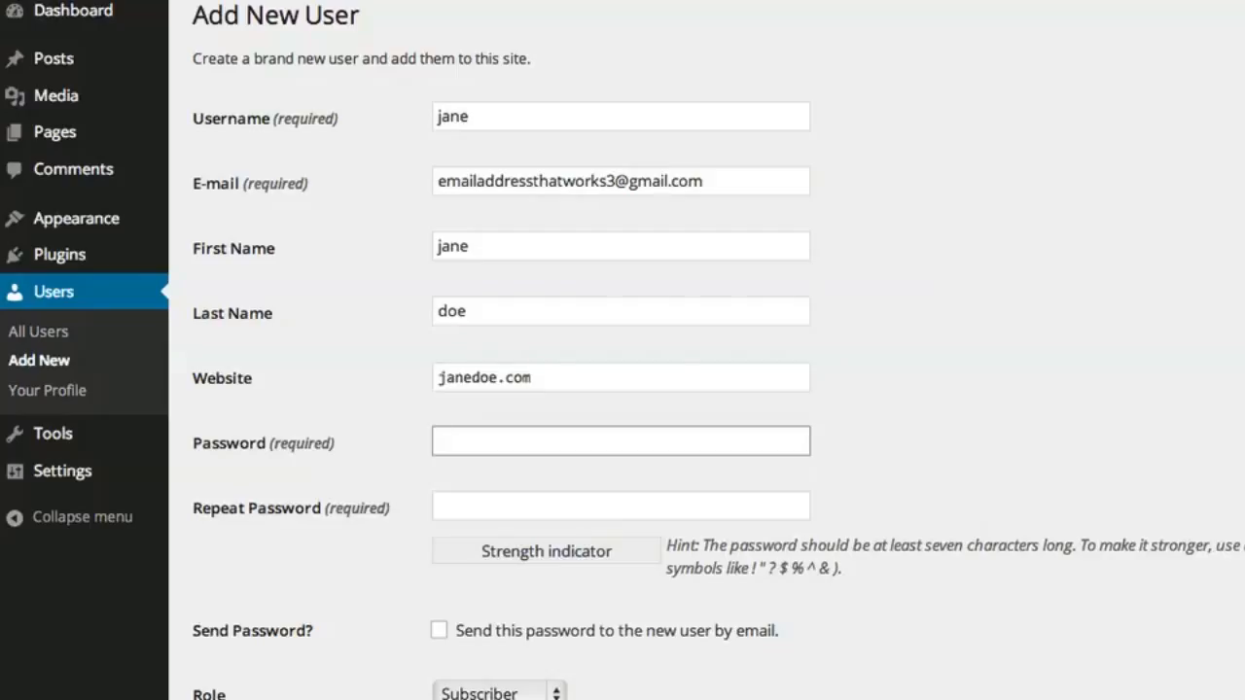
pyautogui.write('passwo')
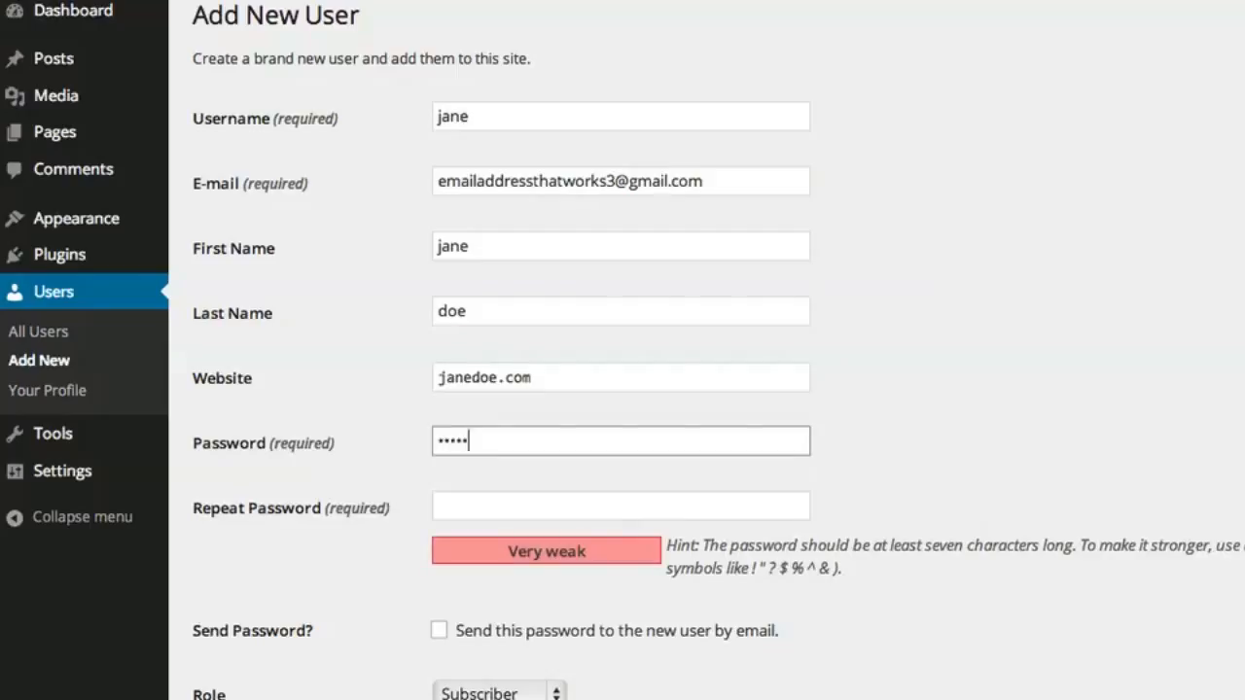
pyautogui.write('rd12••••')
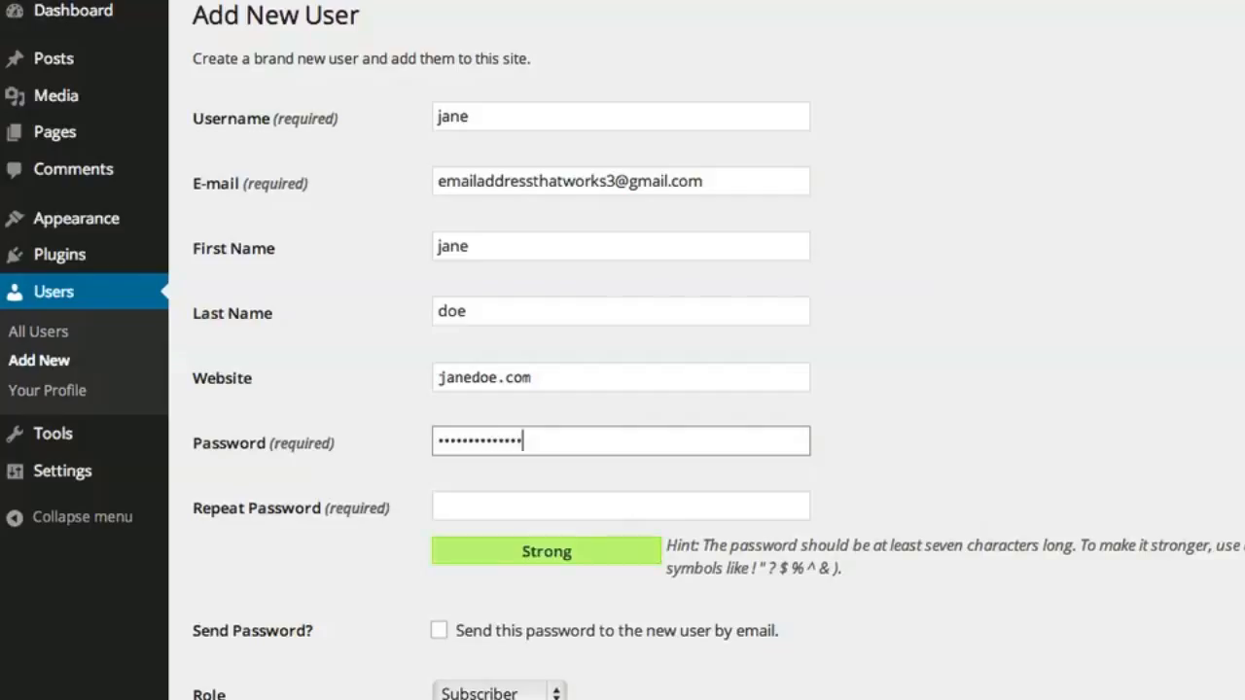
pyautogui.press('Tab')
pyautogui.write('passw')
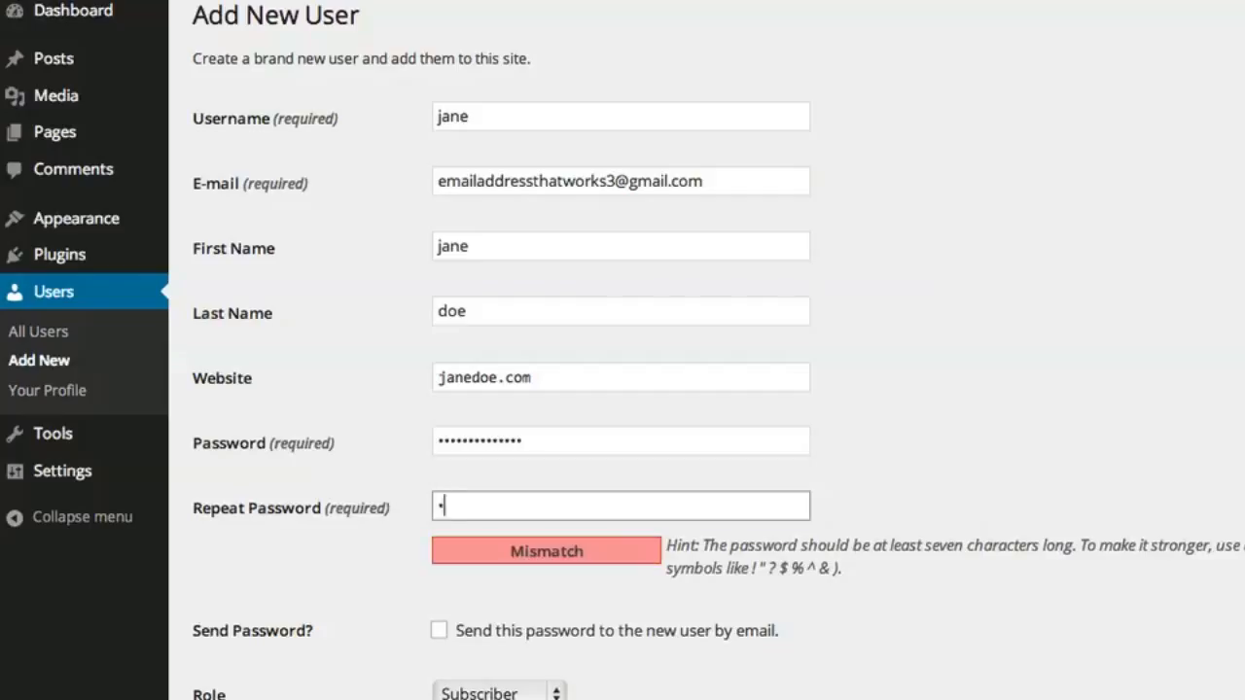
pyautogui.write('ord123456')
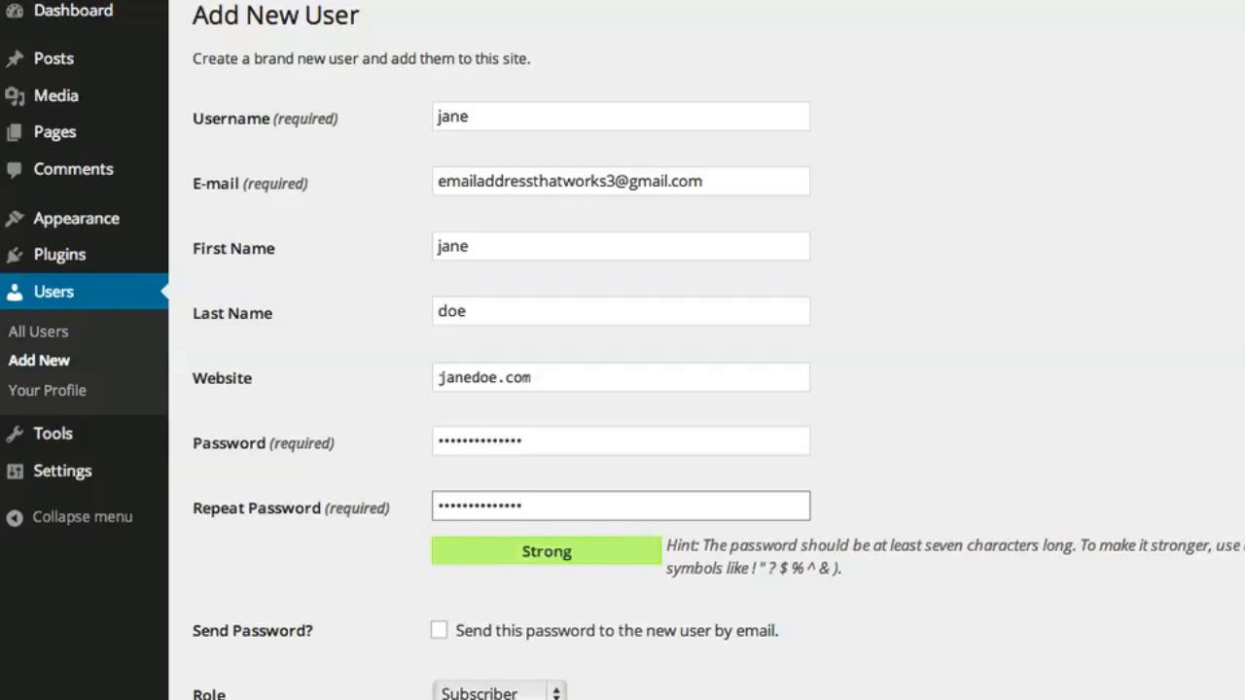
pyautogui.scroll(-3, 623, 350)
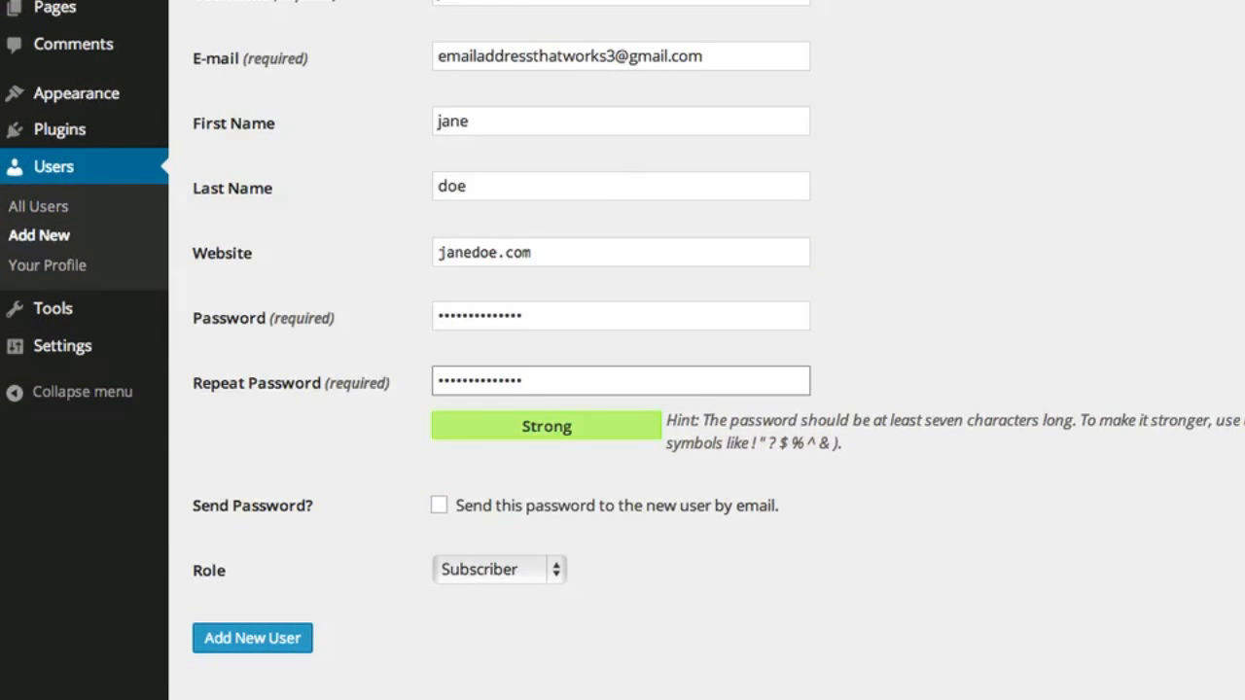
pyautogui.click(440, 506)
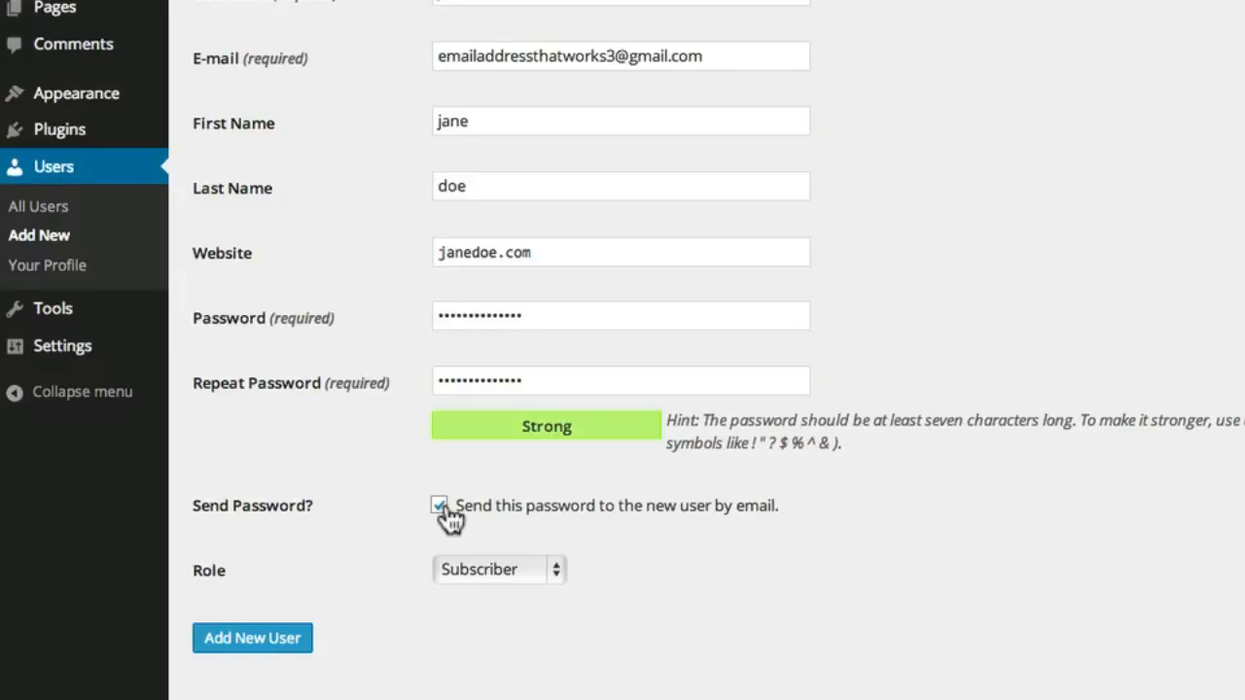
pyautogui.click(440, 505)
pyautogui.click(556, 571)
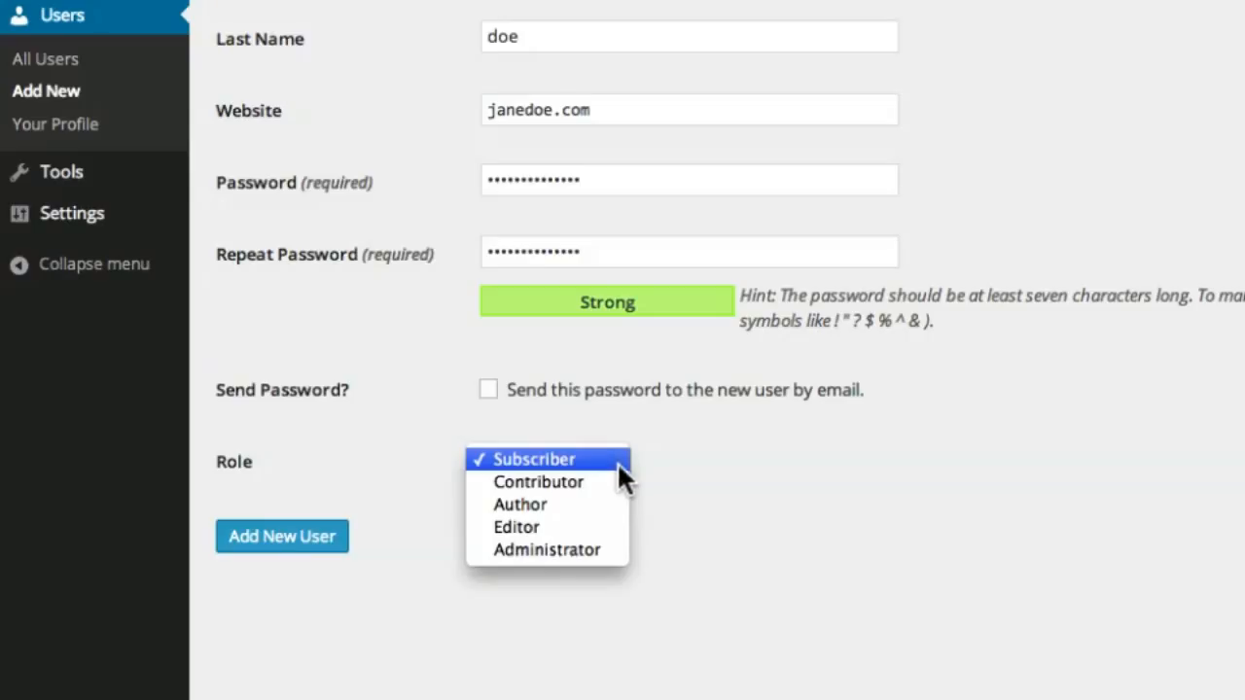
# Give the new user the Administrator role, add the user, and view All Users
pyautogui.click(614, 479)
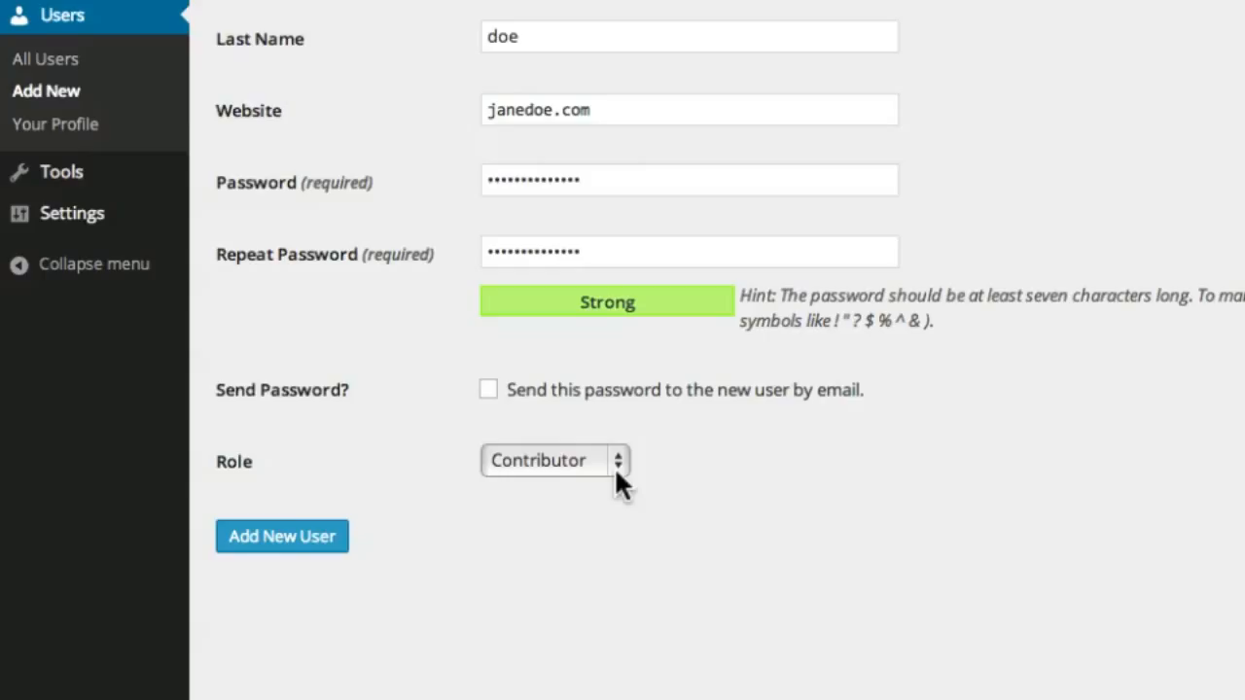
pyautogui.click(619, 472)
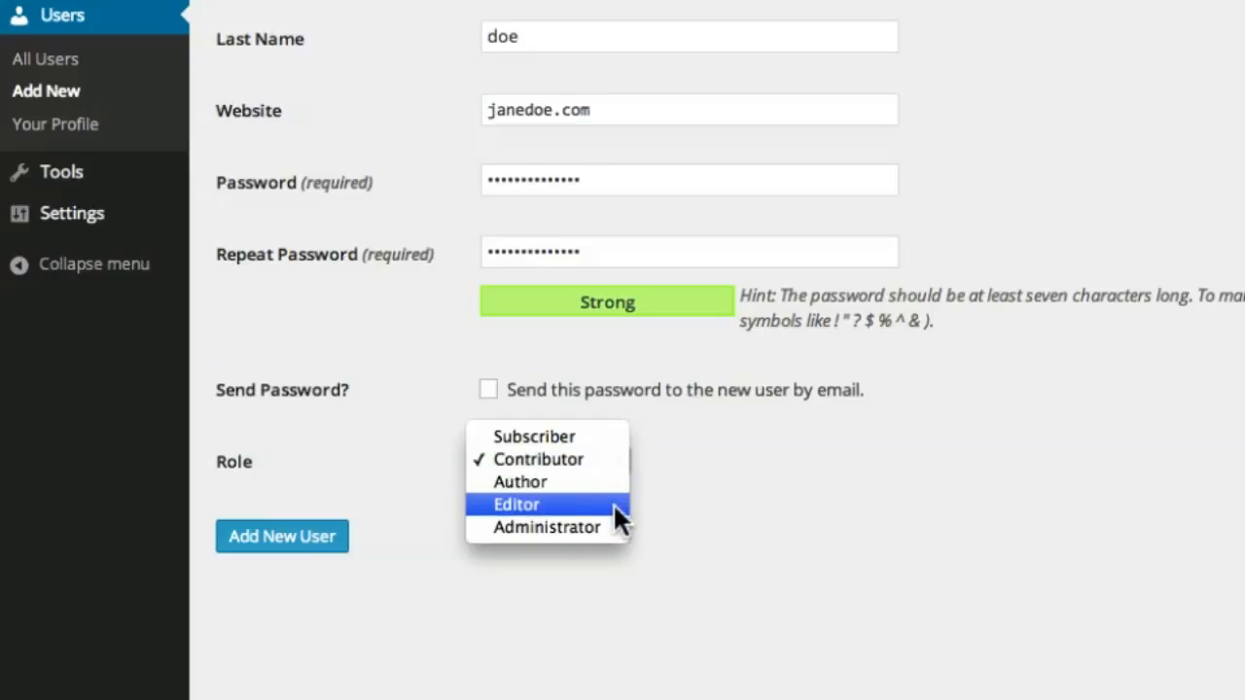
pyautogui.click(613, 503)
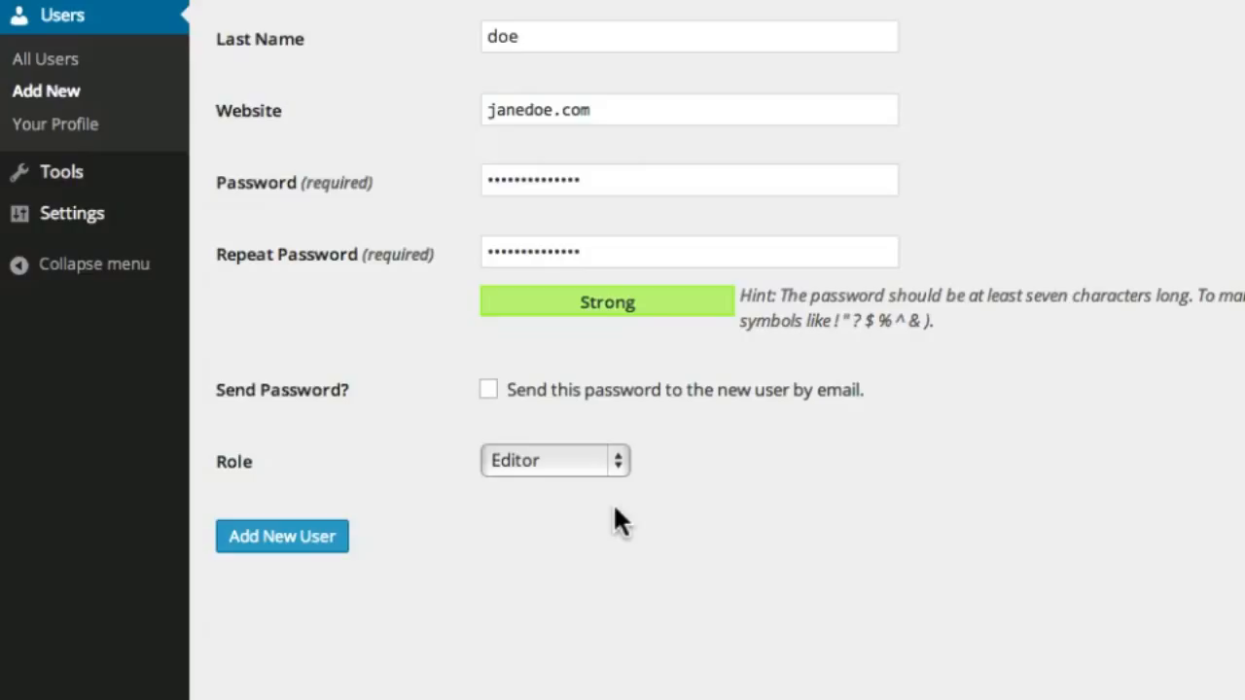
pyautogui.click(619, 467)
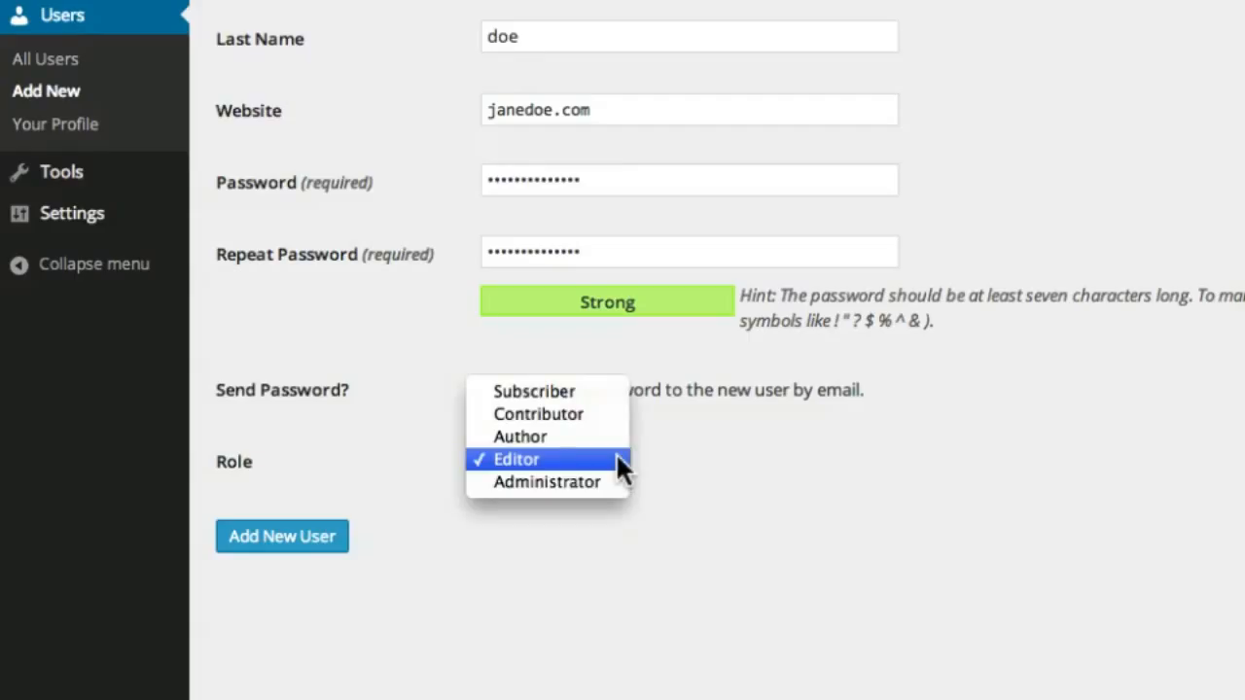
pyautogui.click(617, 477)
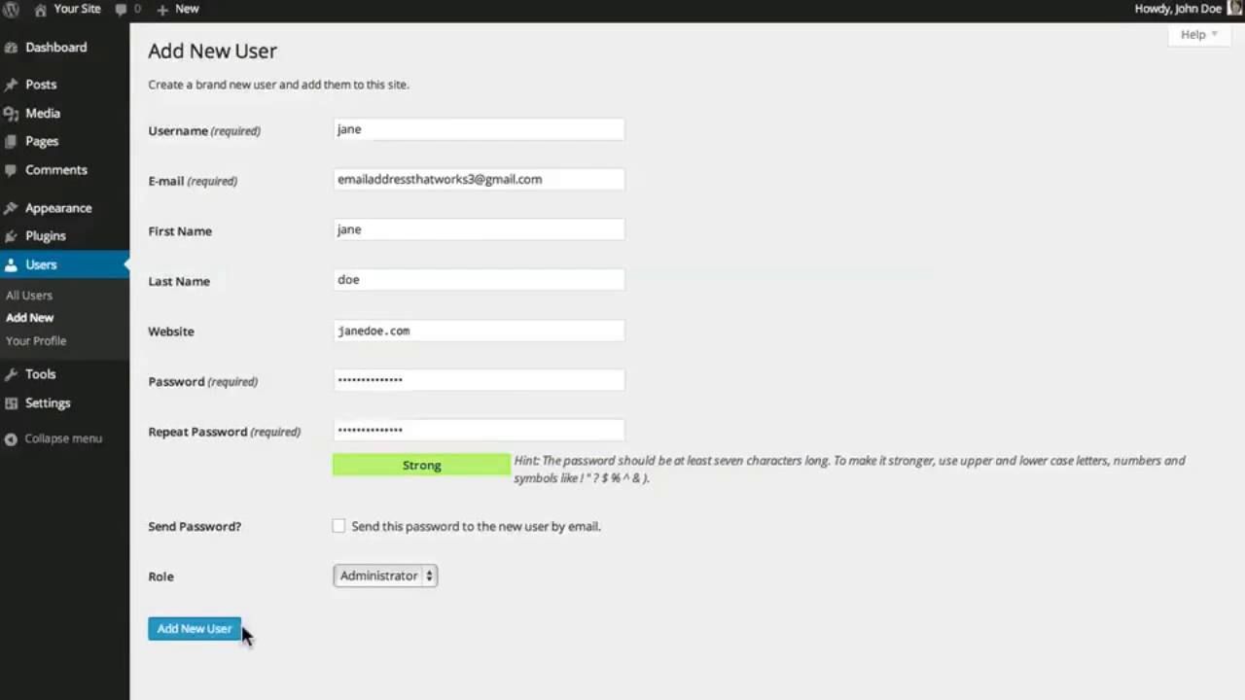
pyautogui.click(234, 637)
pyautogui.click(76, 305)
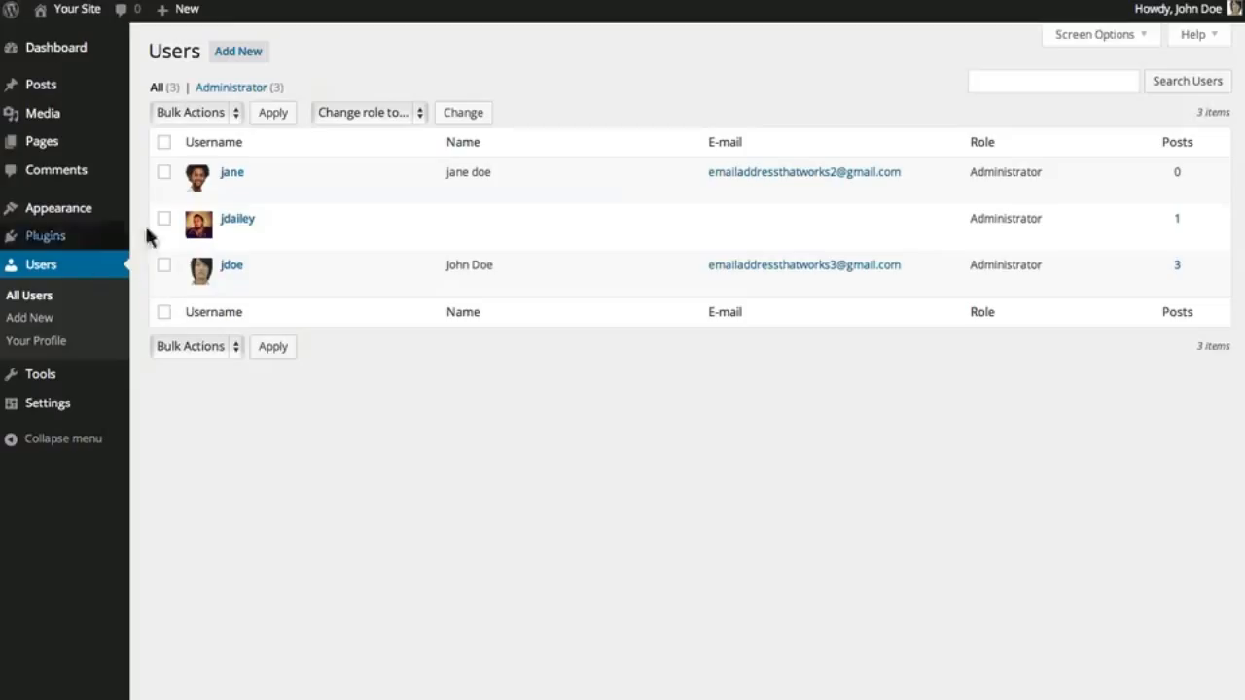
# Change the user's nickname to 'jonah', make it the public display name, and update the profile
pyautogui.moveTo(231, 201)
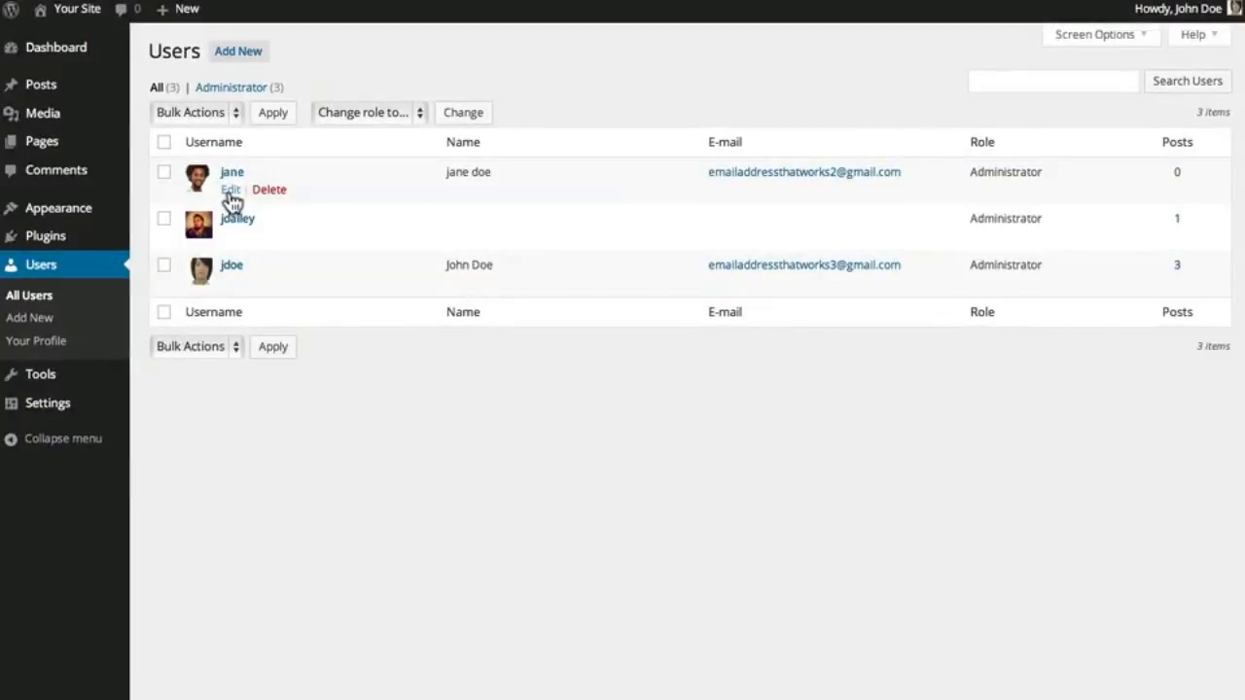
pyautogui.click(231, 191)
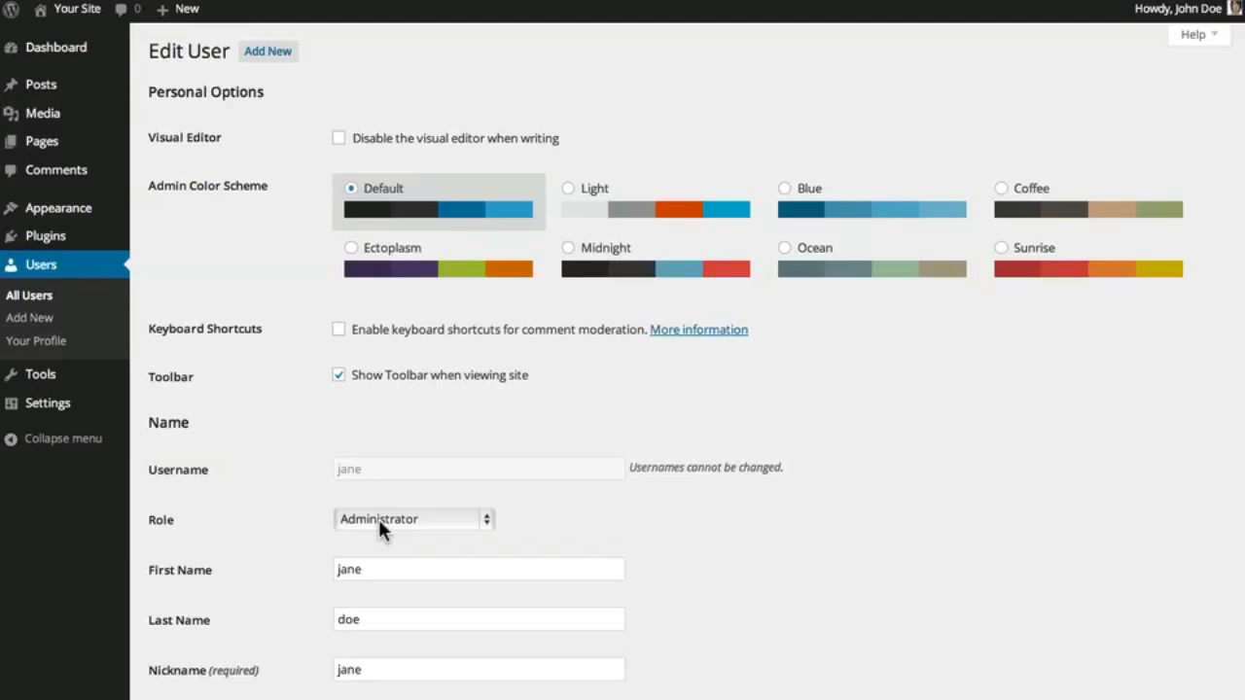
pyautogui.scroll(-3, 379, 518)
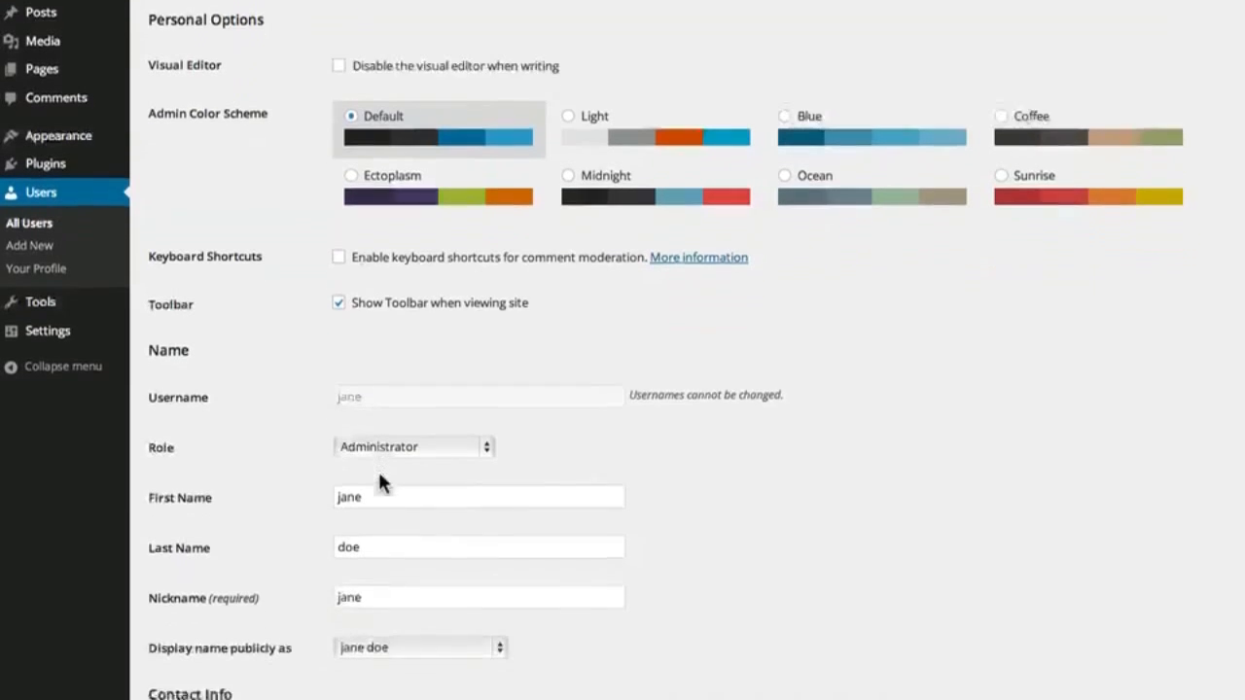
pyautogui.click(379, 566)
pyautogui.doubleClick(379, 566)
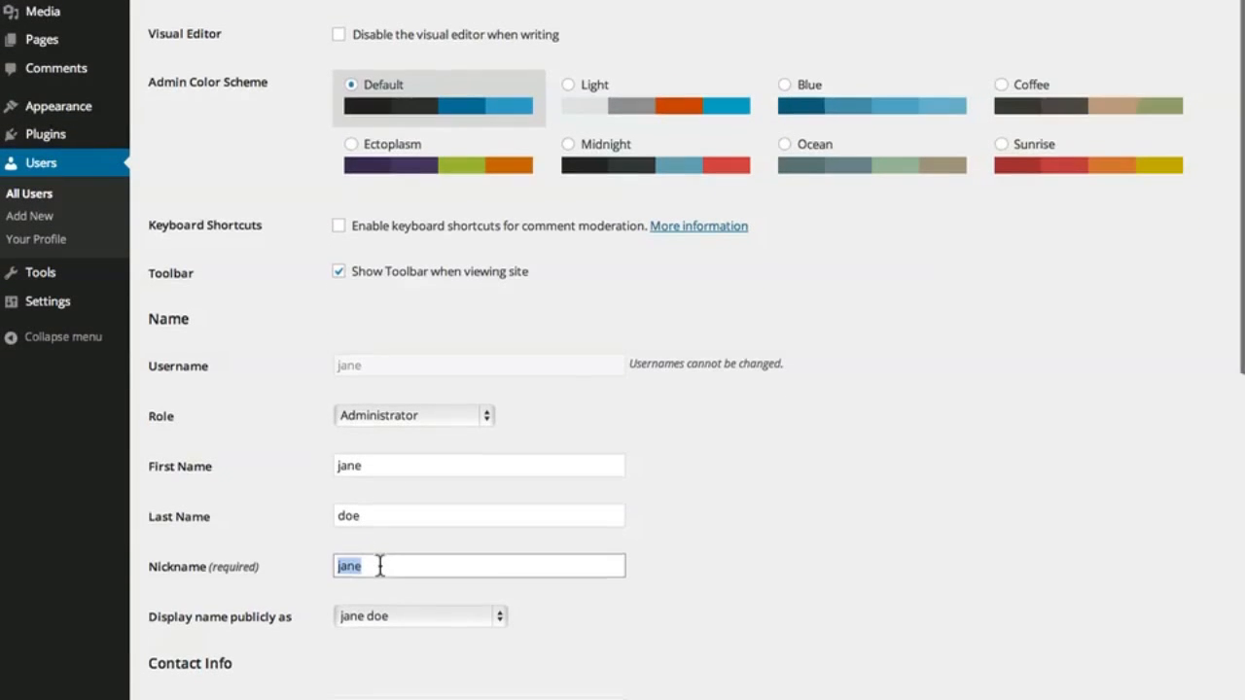
pyautogui.write('jonah')
pyautogui.click(410, 615)
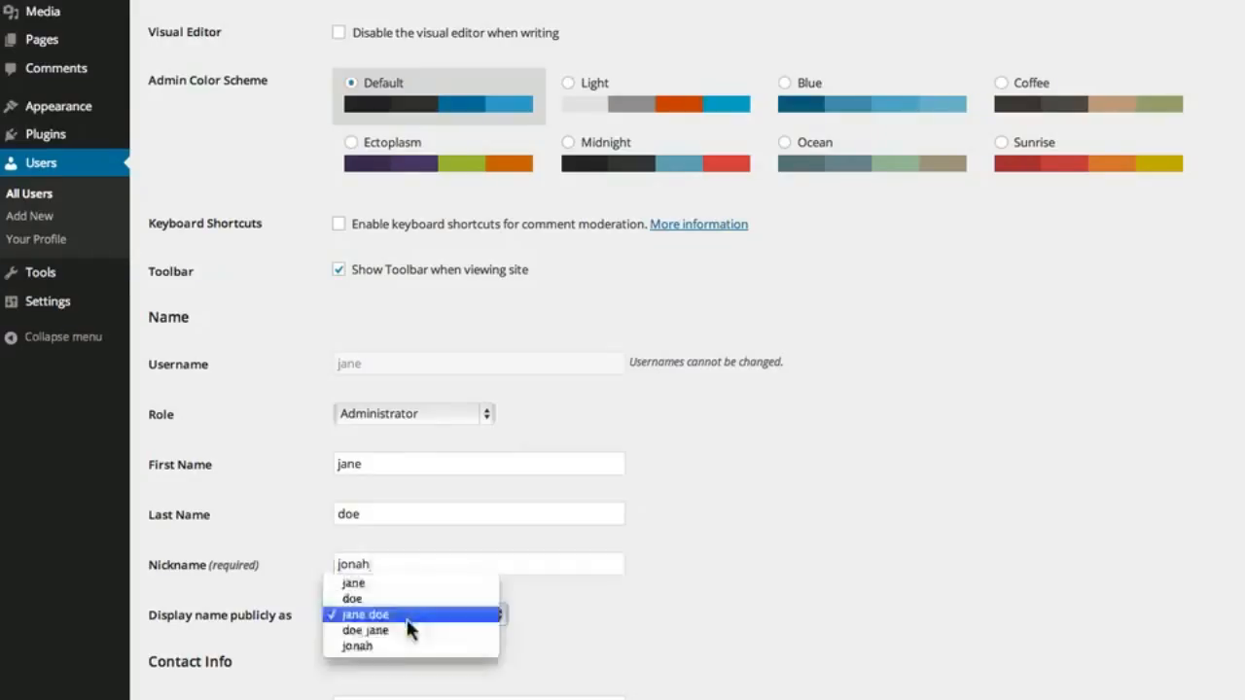
pyautogui.click(409, 647)
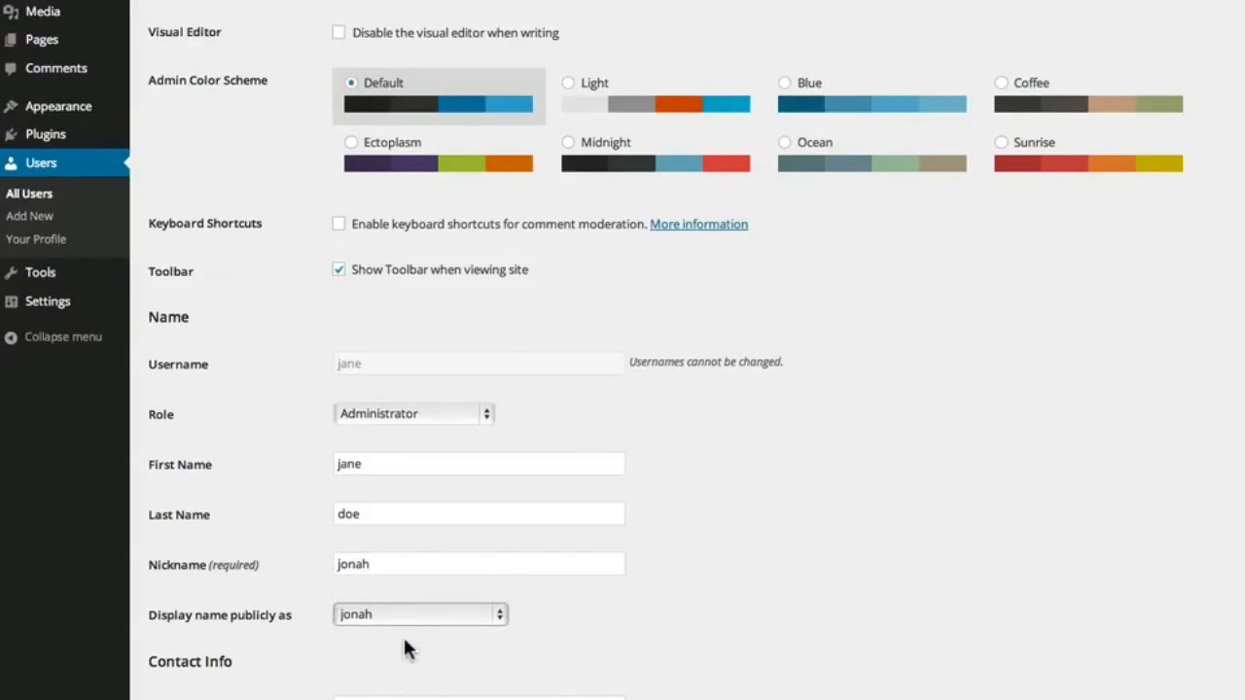
pyautogui.scroll(-5, 623, 389)
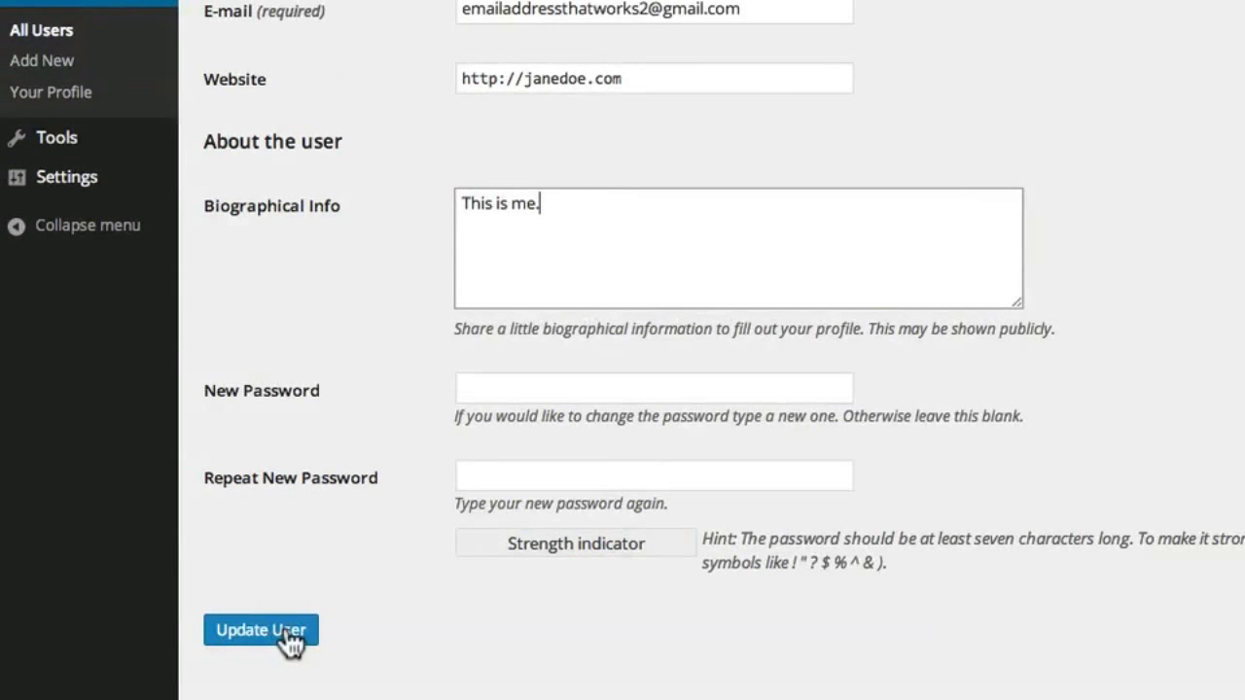
pyautogui.click(74, 321)
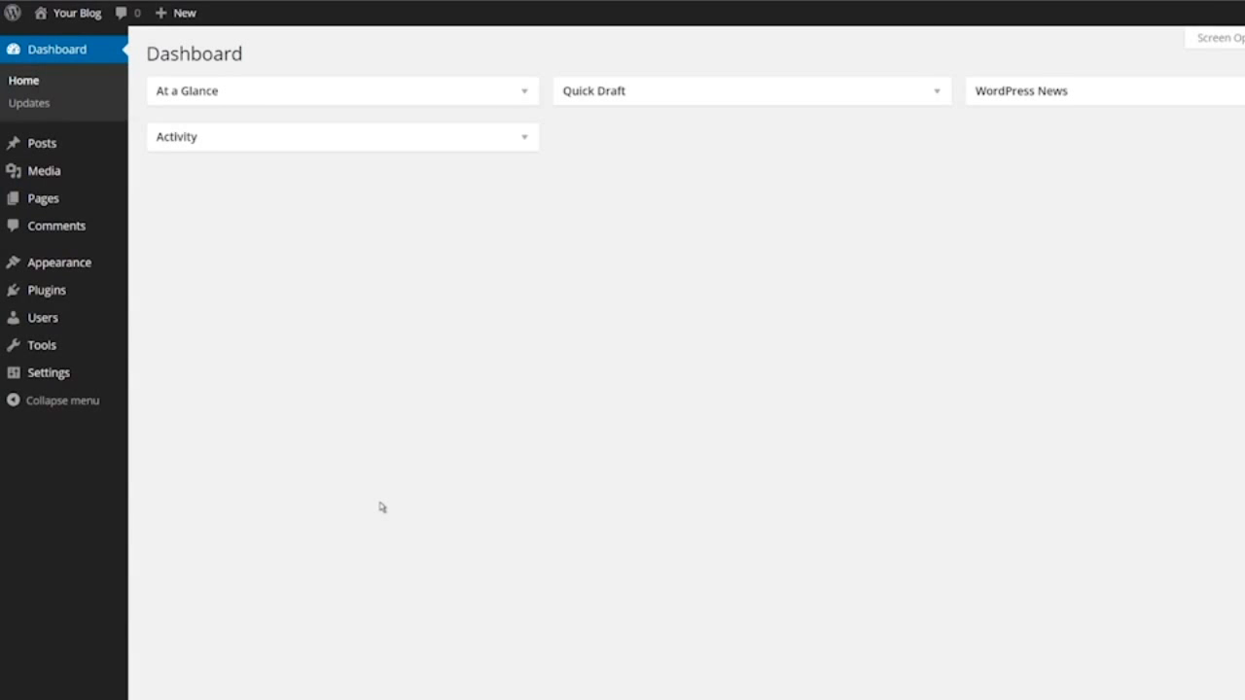
# Review the General Settings title, tagline and address fields, keeping English (United States) as site language
pyautogui.moveTo(83, 380)
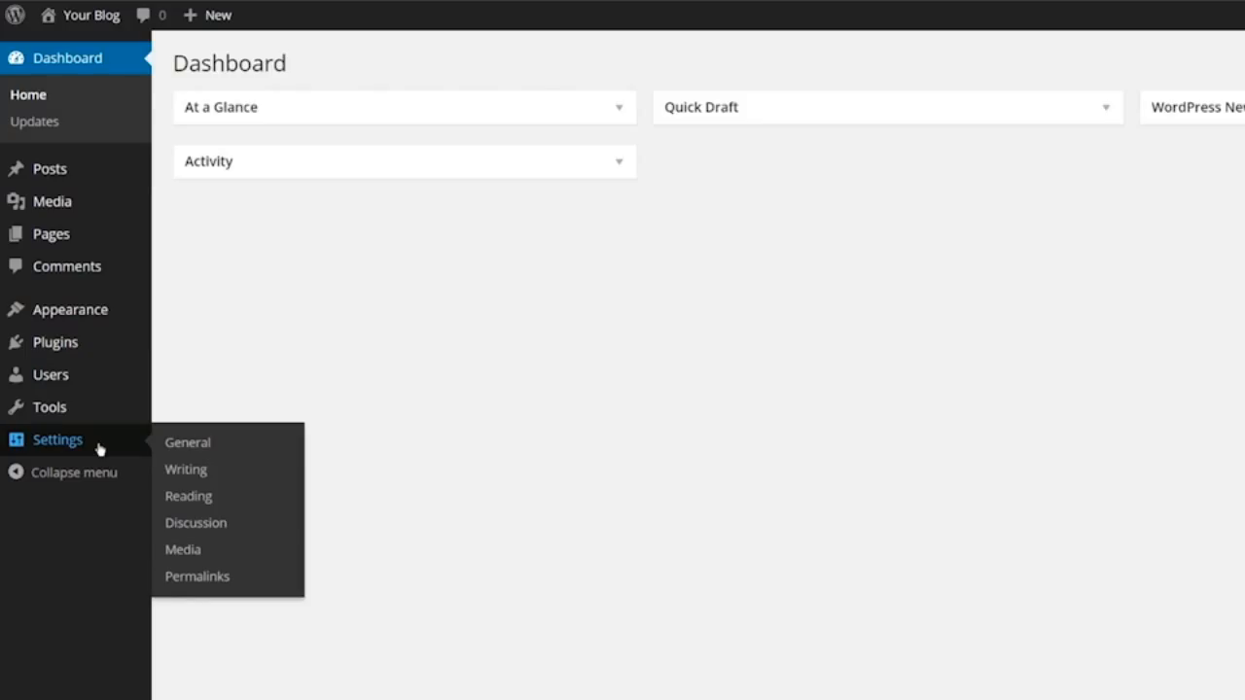
pyautogui.click(177, 448)
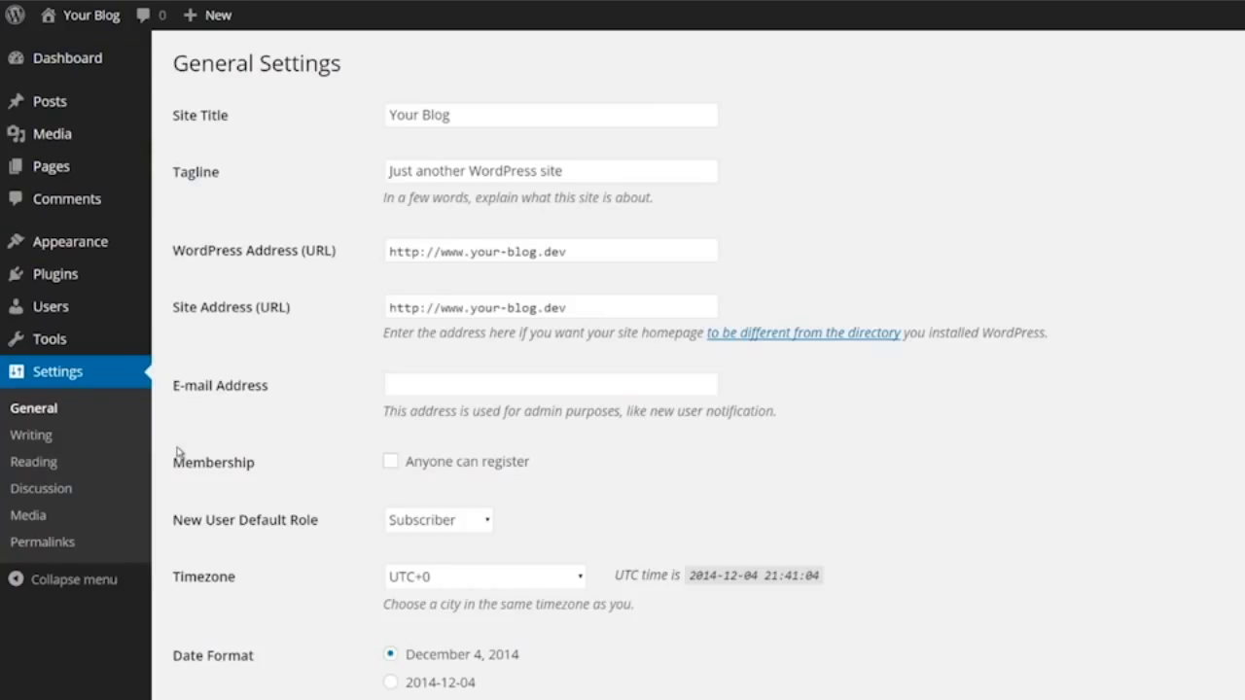
pyautogui.click(510, 122)
pyautogui.click(561, 168)
pyautogui.click(574, 254)
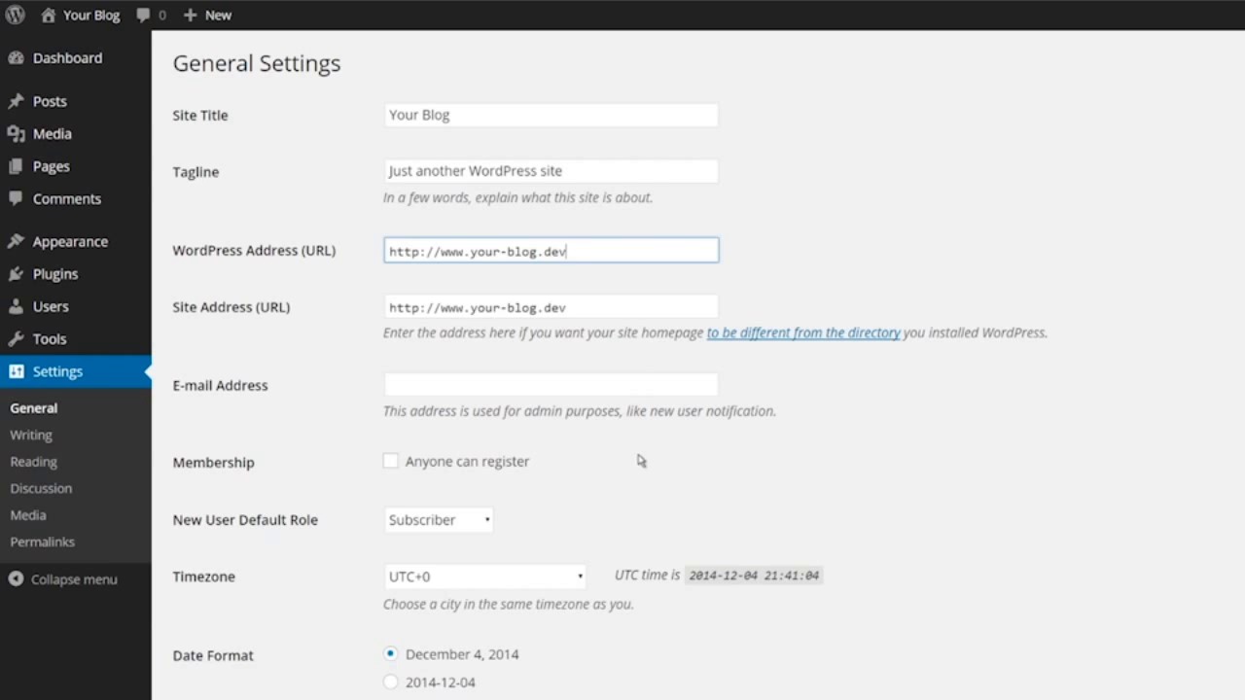
pyautogui.scroll(-3, 640, 461)
pyautogui.scroll(-1, 640, 377)
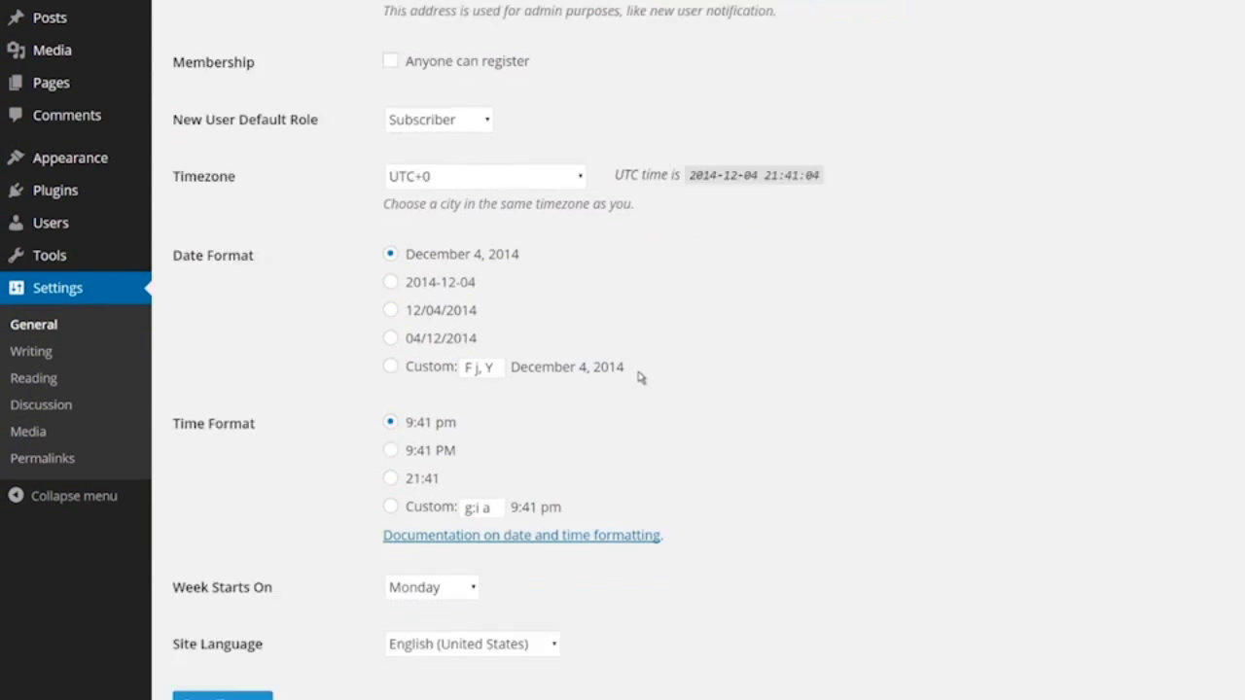
pyautogui.click(548, 600)
pyautogui.moveTo(553, 398); pyautogui.dragTo(581, 570)
pyautogui.click(604, 569)
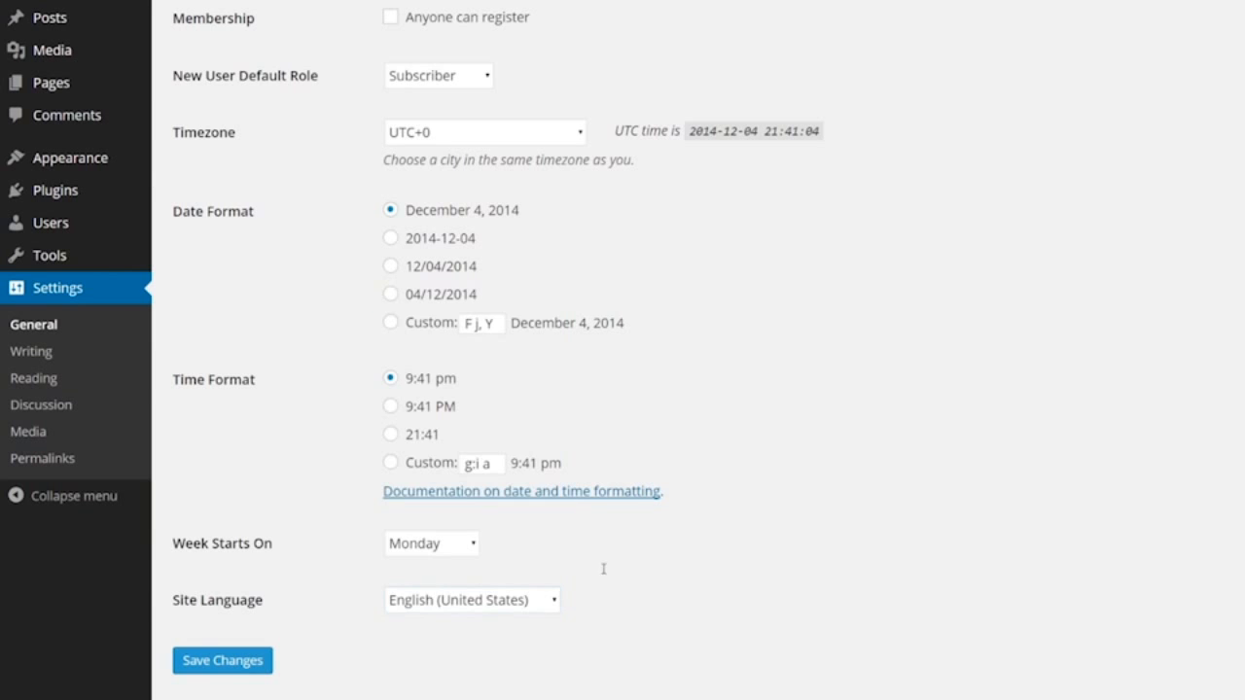
# In Writing Settings, keep emoticon conversion on and enable automatic nested XHTML correction
pyautogui.click(83, 357)
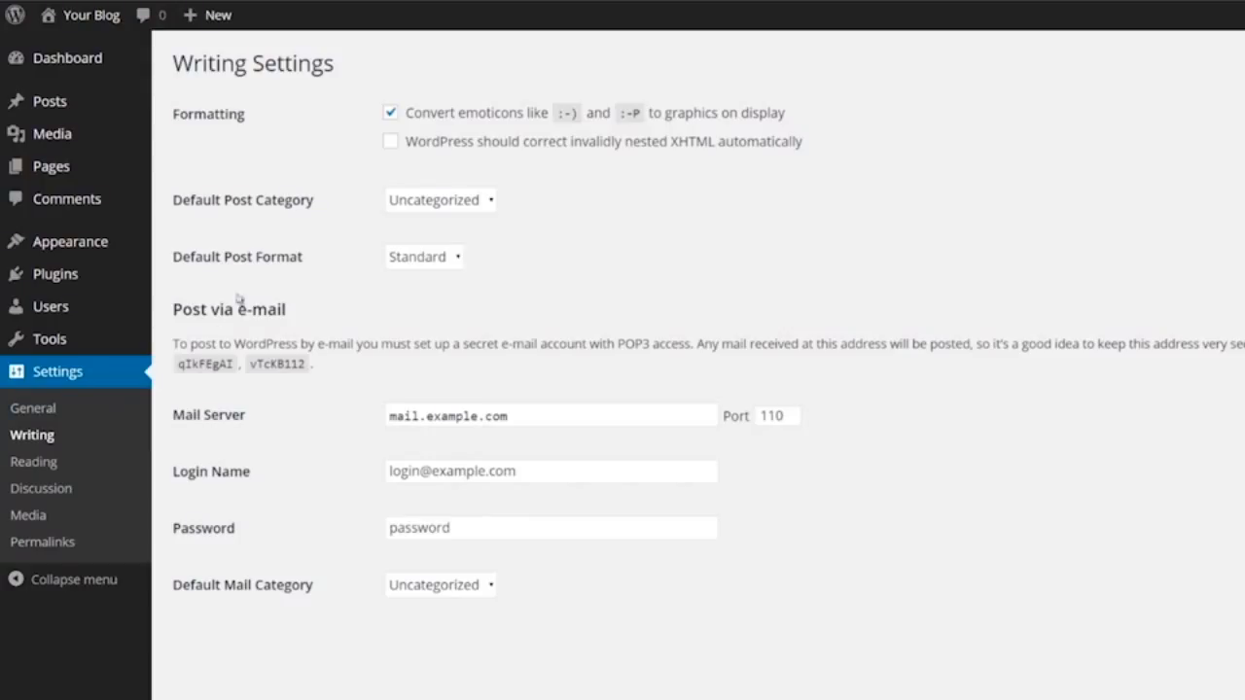
pyautogui.click(399, 115)
pyautogui.click(393, 115)
pyautogui.click(390, 143)
# Set Flowers as the default post category and Image as the default post format
pyautogui.click(472, 206)
pyautogui.click(464, 222)
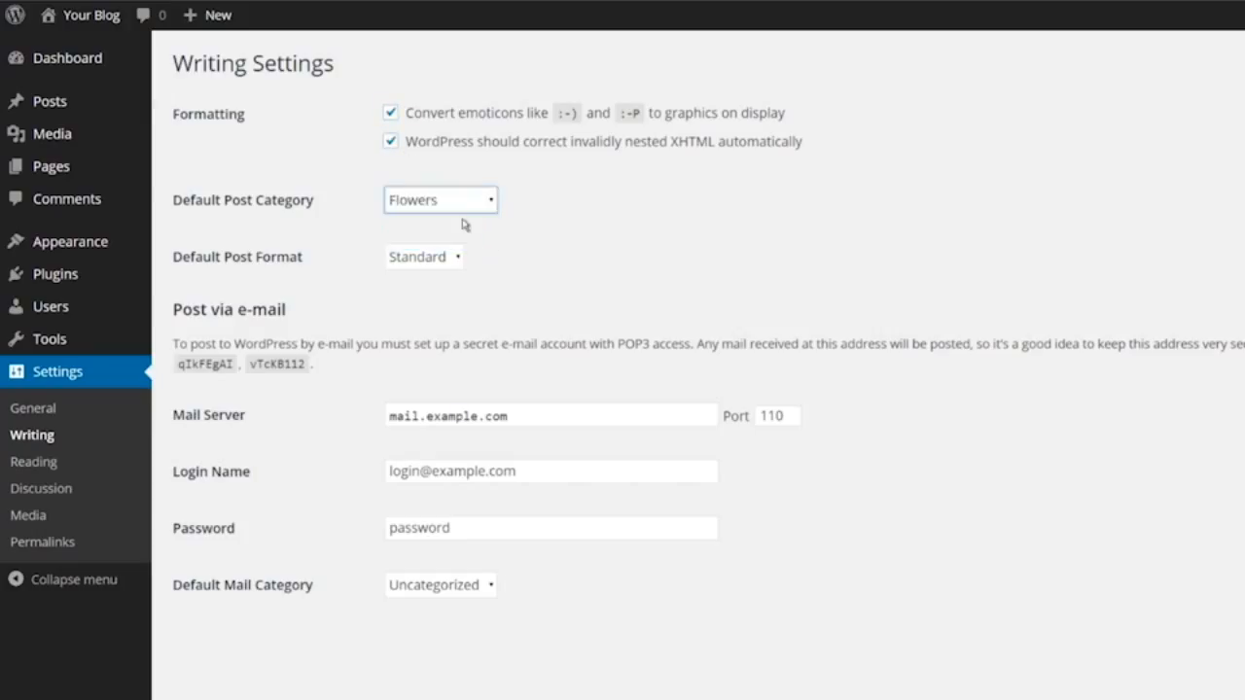
pyautogui.click(457, 254)
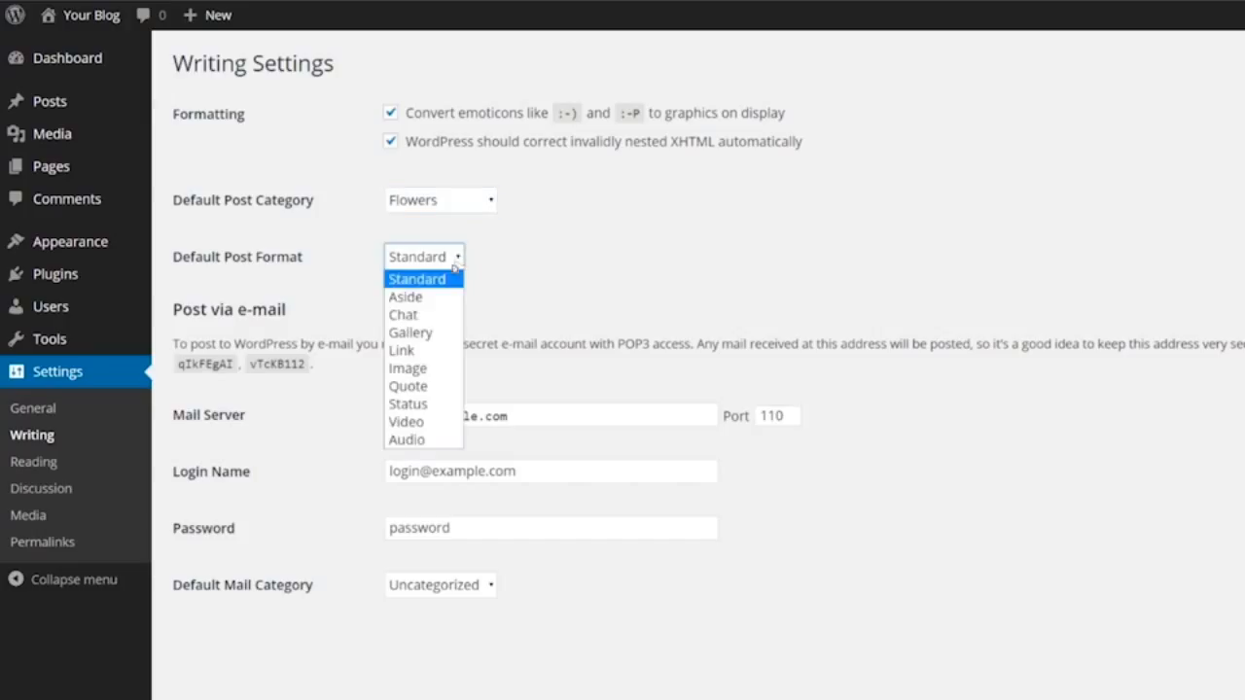
pyautogui.click(435, 368)
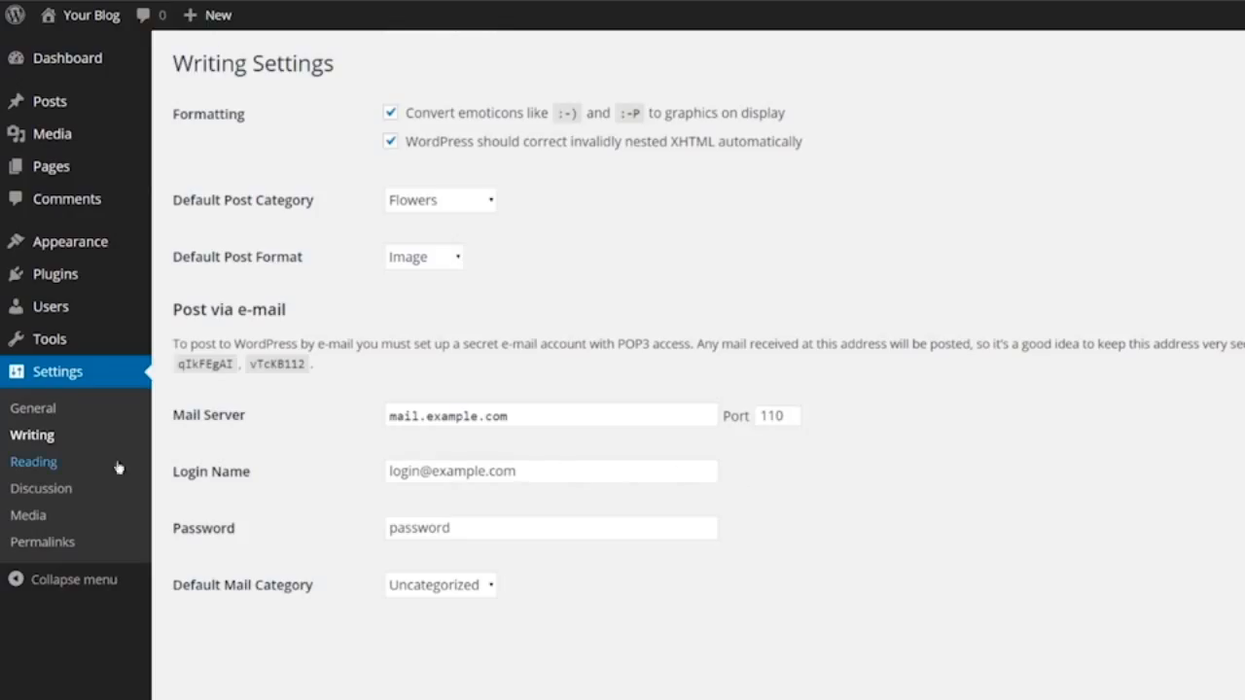
# In Reading Settings, choose a static front page and pick 'Sample Page'
pyautogui.click(66, 464)
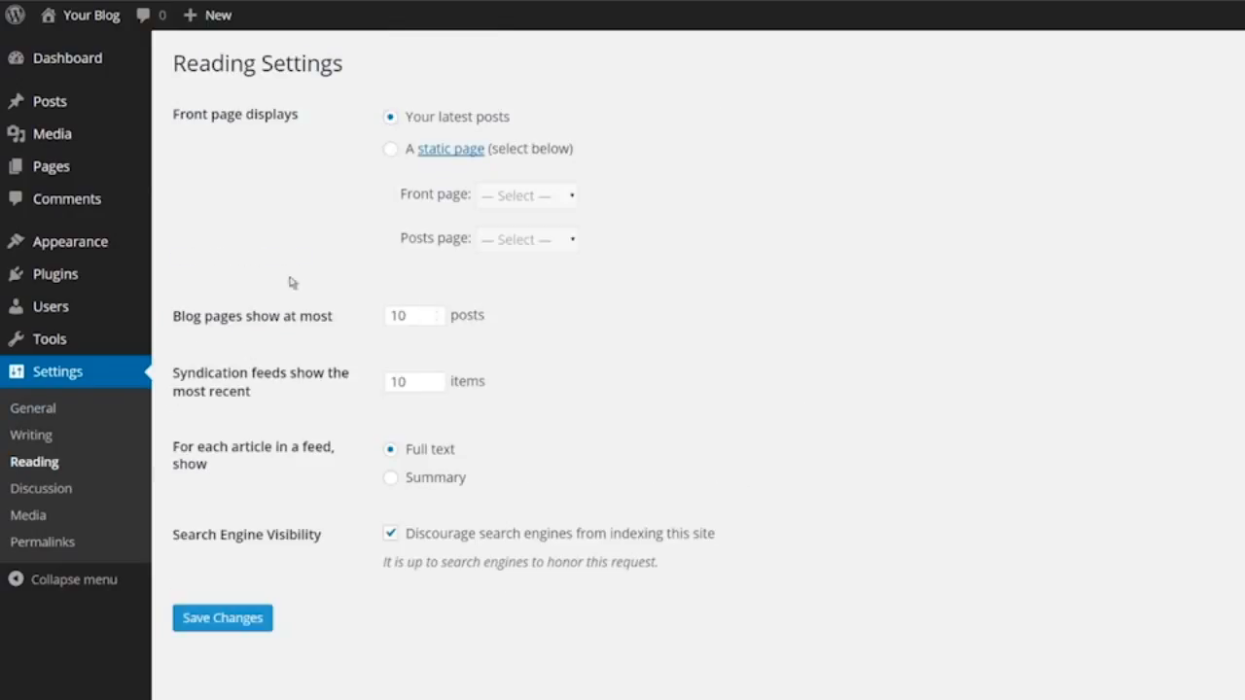
pyautogui.click(390, 150)
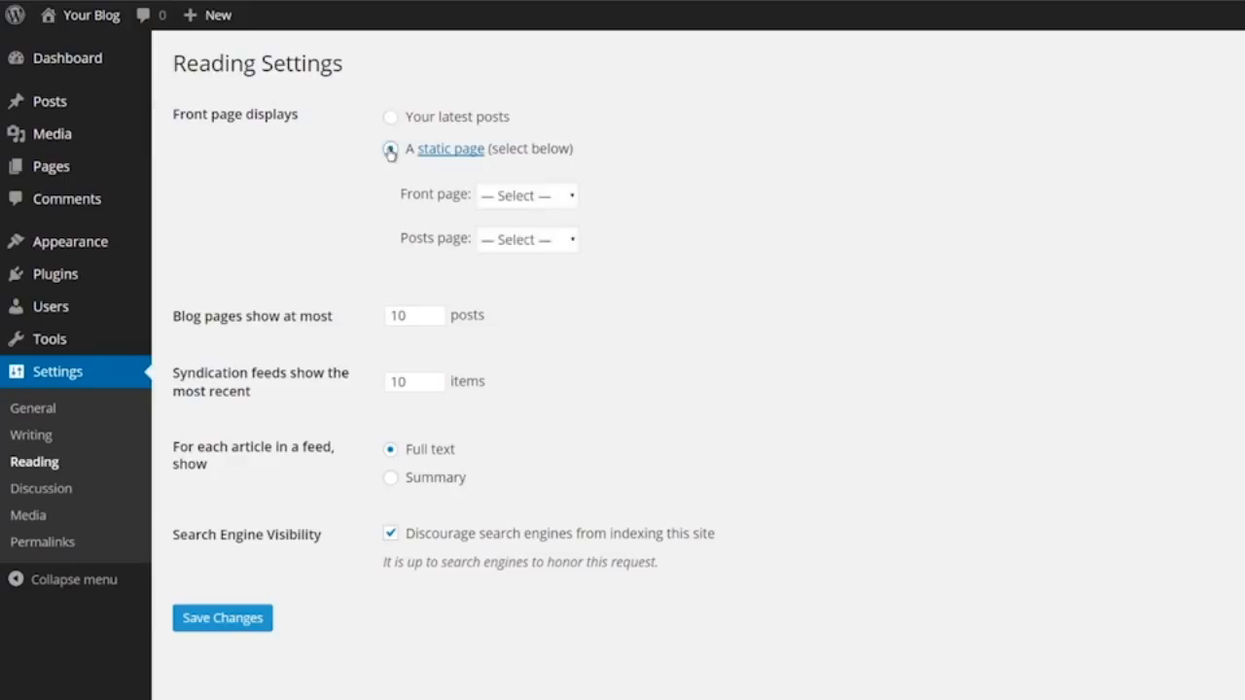
pyautogui.click(534, 198)
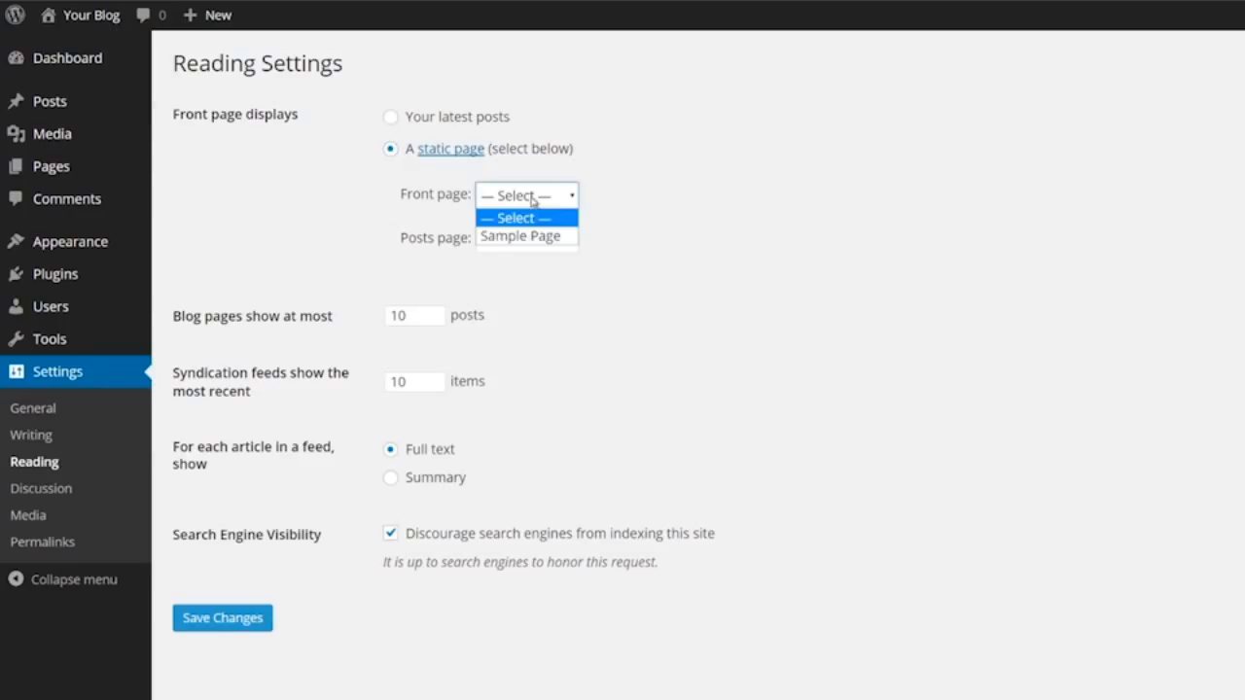
pyautogui.click(533, 237)
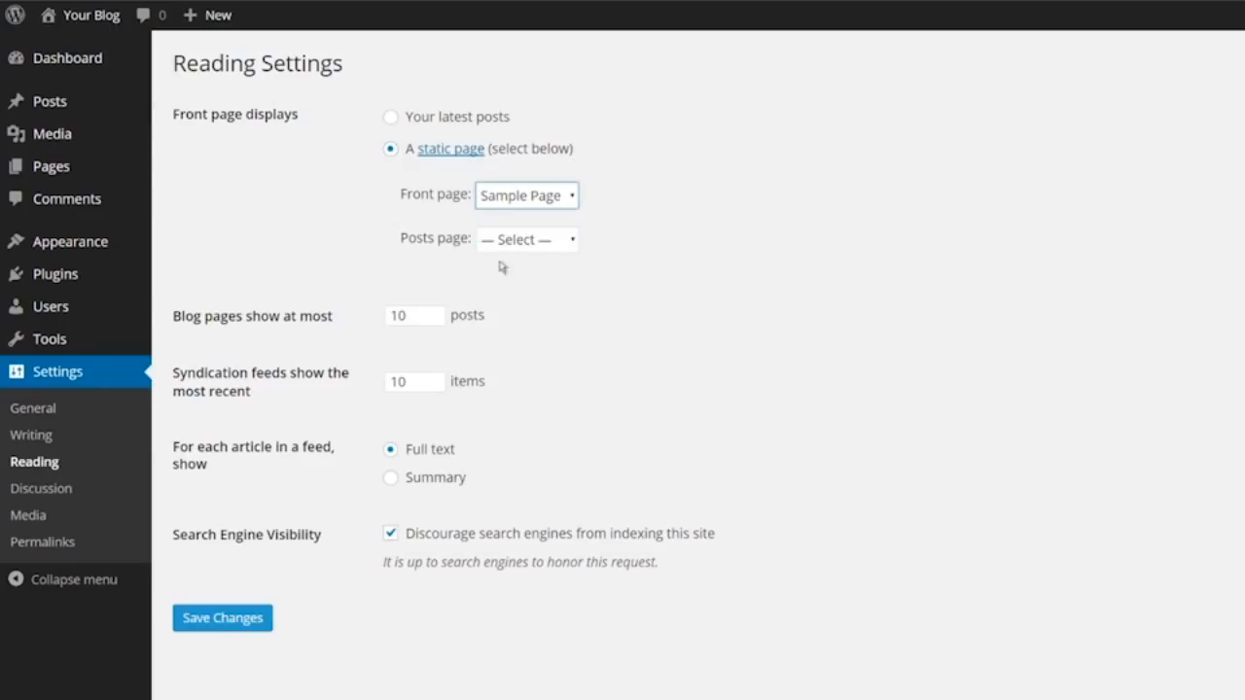
# Adjust the blog posts-per-page number and toggle the search engine visibility checkbox on and off
pyautogui.click(435, 321)
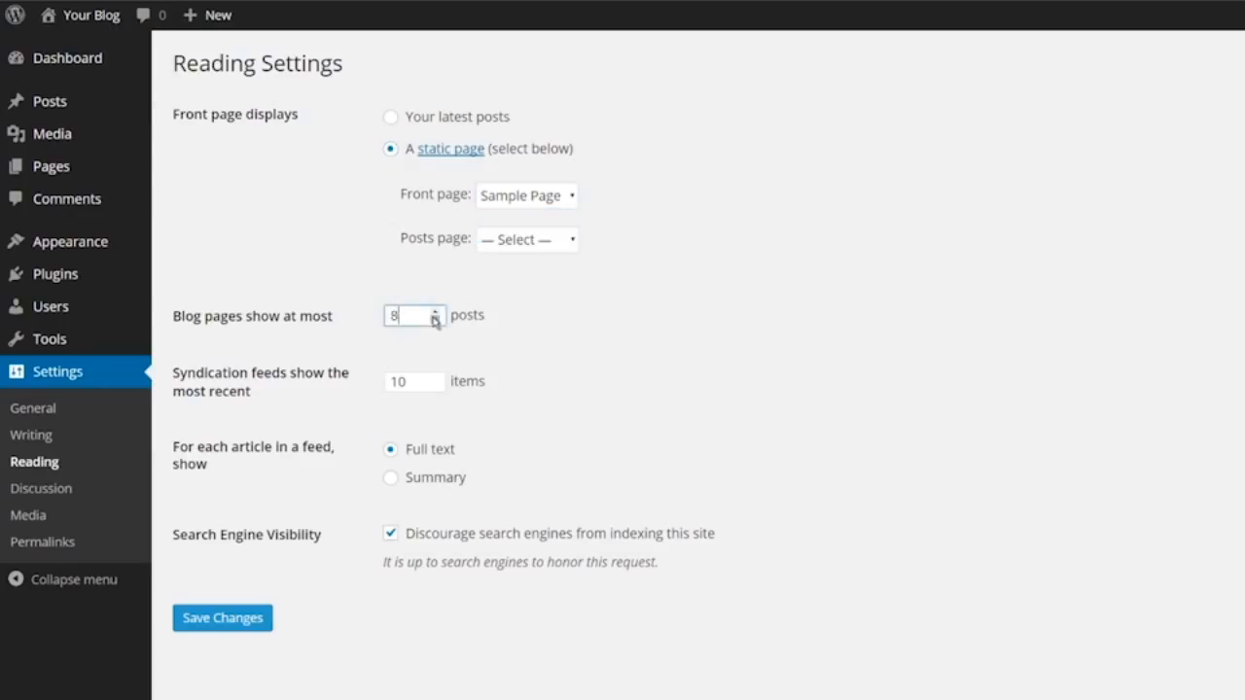
pyautogui.click(435, 311)
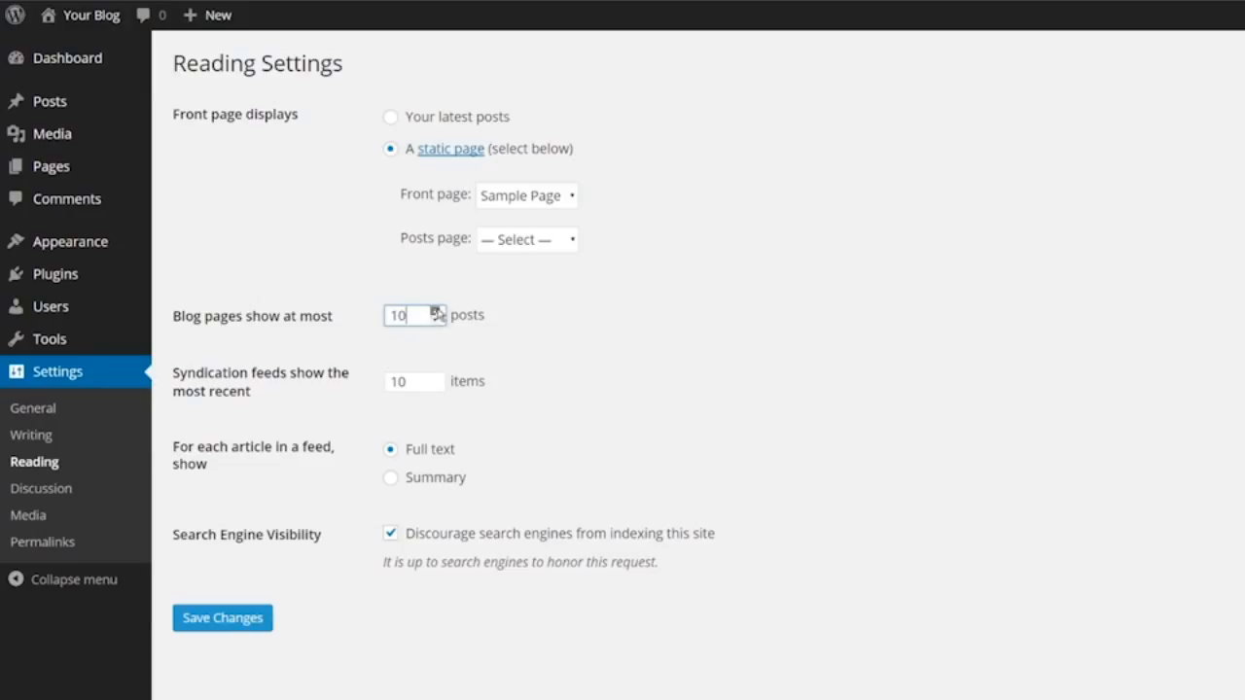
pyautogui.click(390, 535)
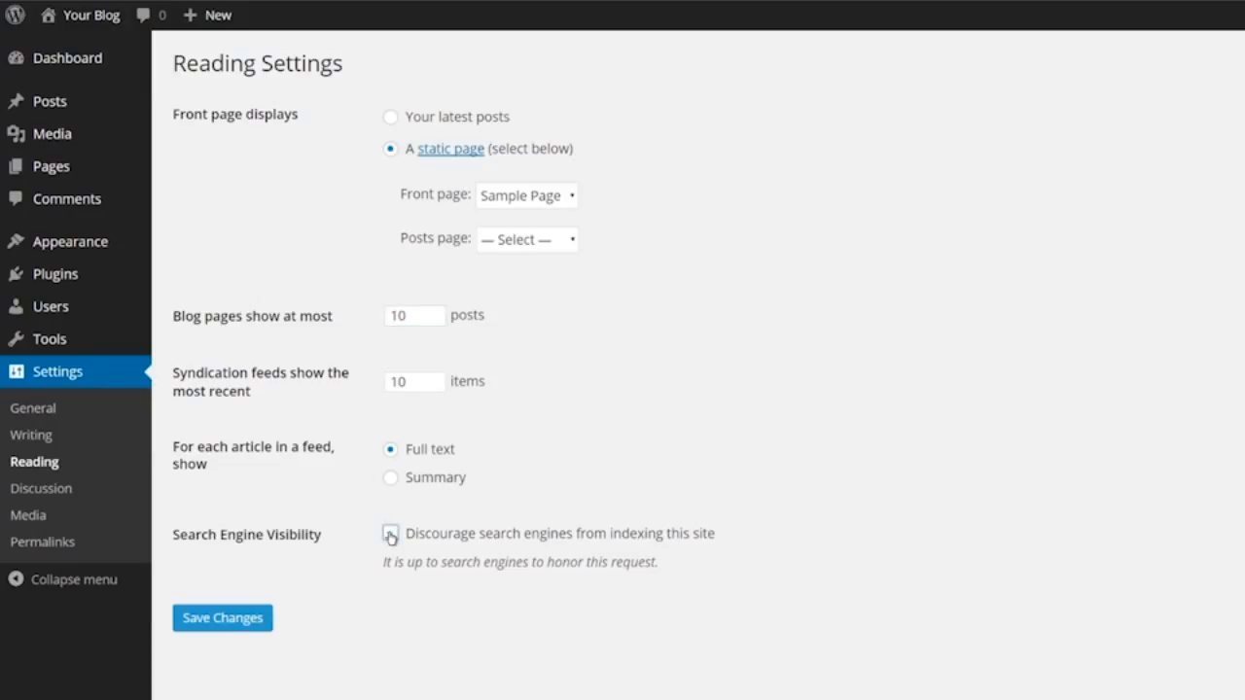
pyautogui.click(390, 535)
# In Discussion Settings, tick 'Attempt to notify any blogs' and untick 'Anyone posts a comment'
pyautogui.click(63, 492)
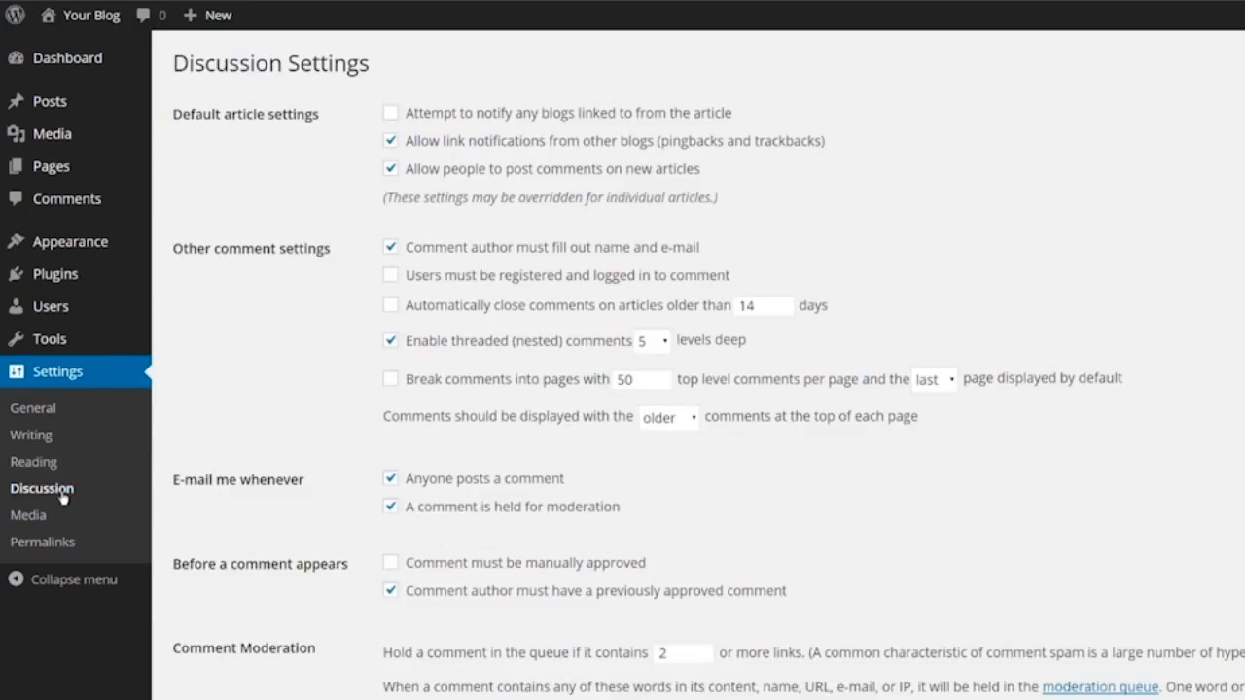
pyautogui.click(390, 115)
pyautogui.click(390, 485)
# Click into the comment blacklist box, toggle Show Avatars off and on, then view Media Settings
pyautogui.scroll(-5, 337, 498)
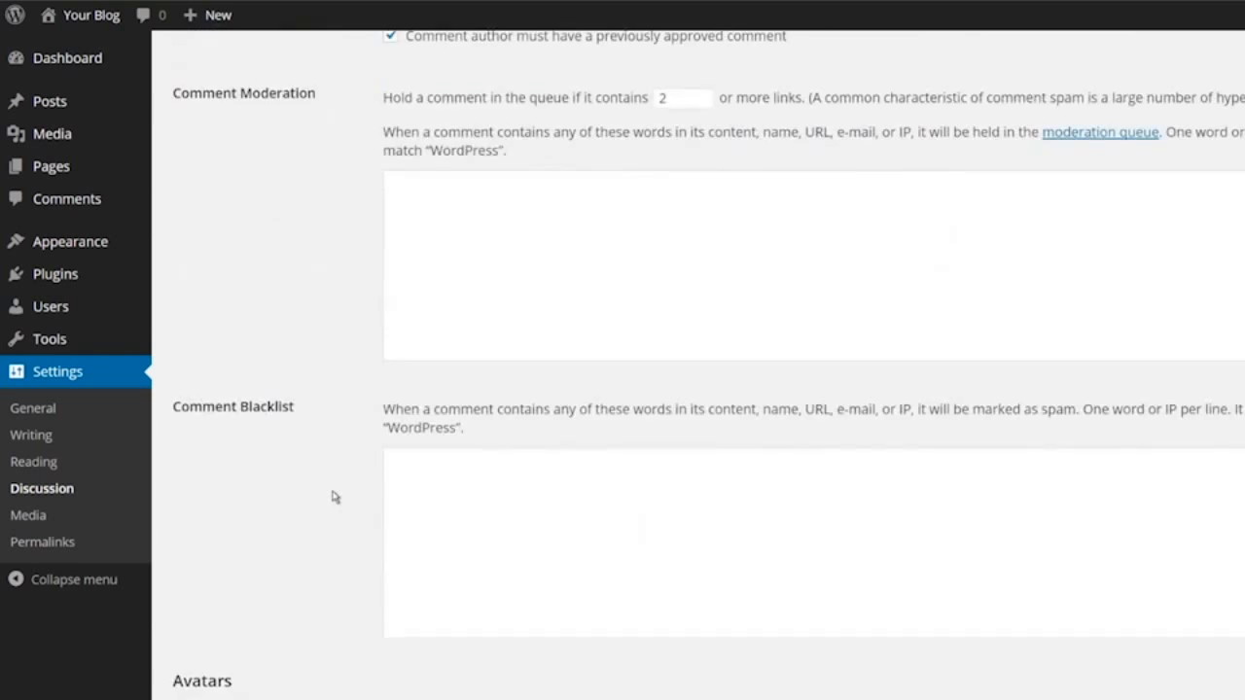
pyautogui.click(422, 501)
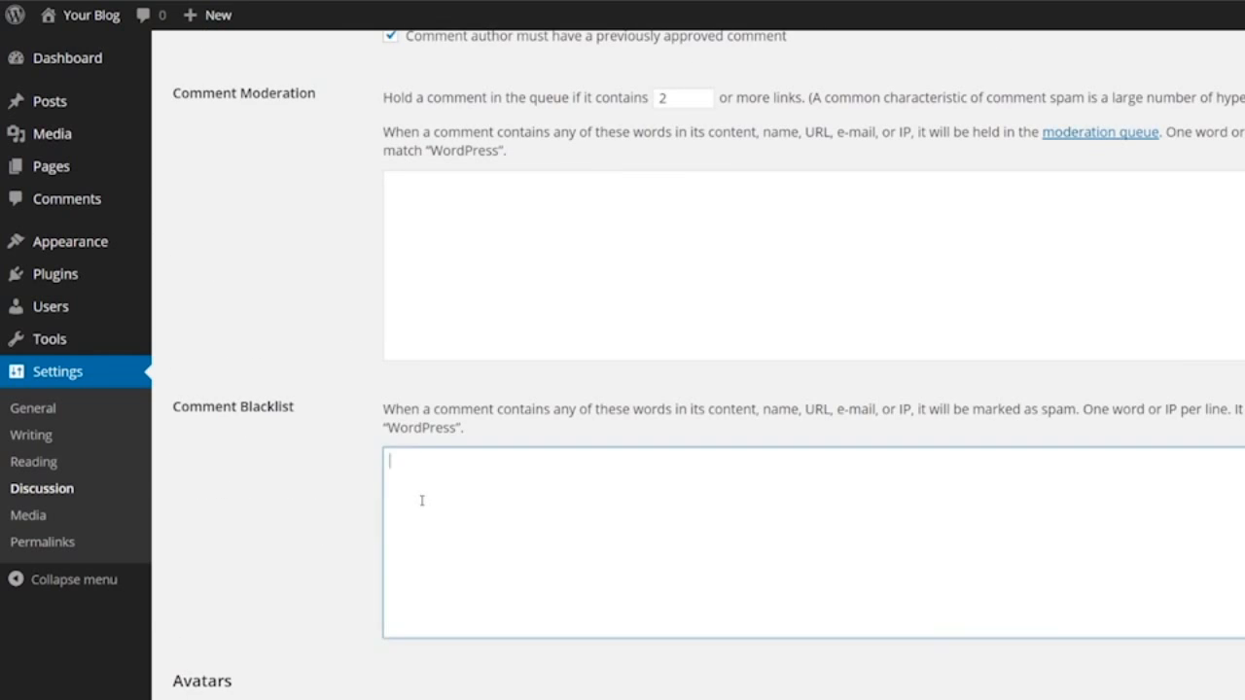
pyautogui.scroll(-5, 420, 500)
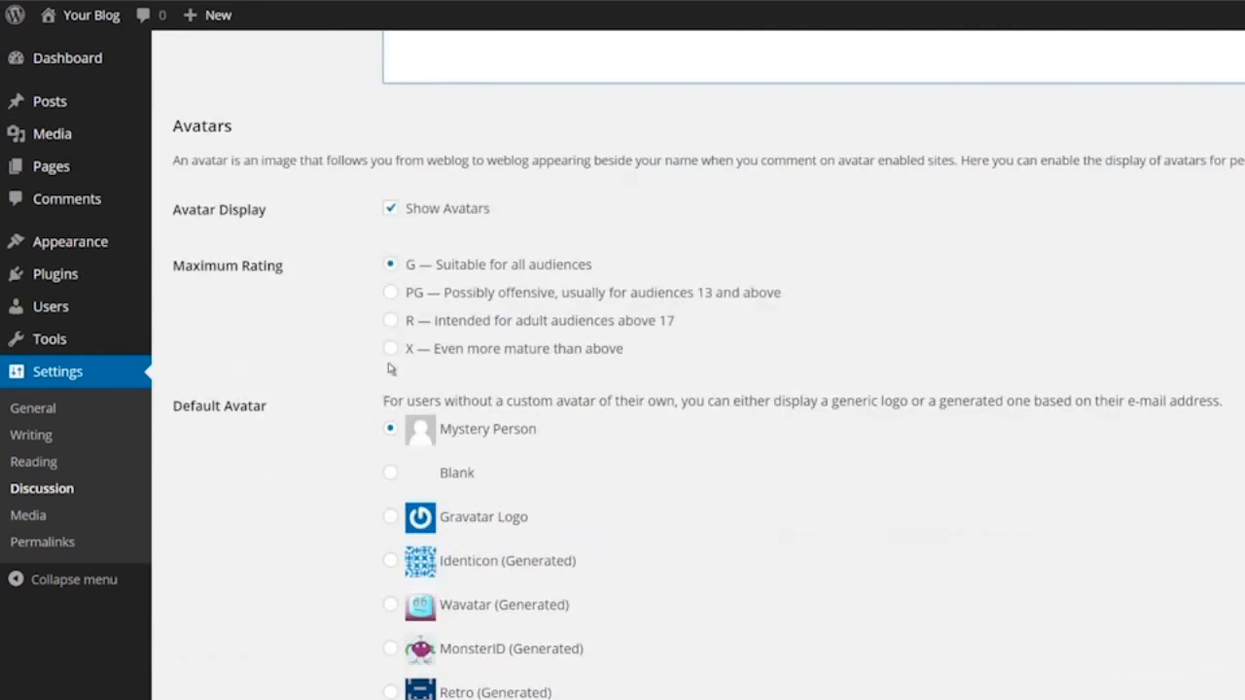
pyautogui.click(393, 214)
pyautogui.click(393, 214)
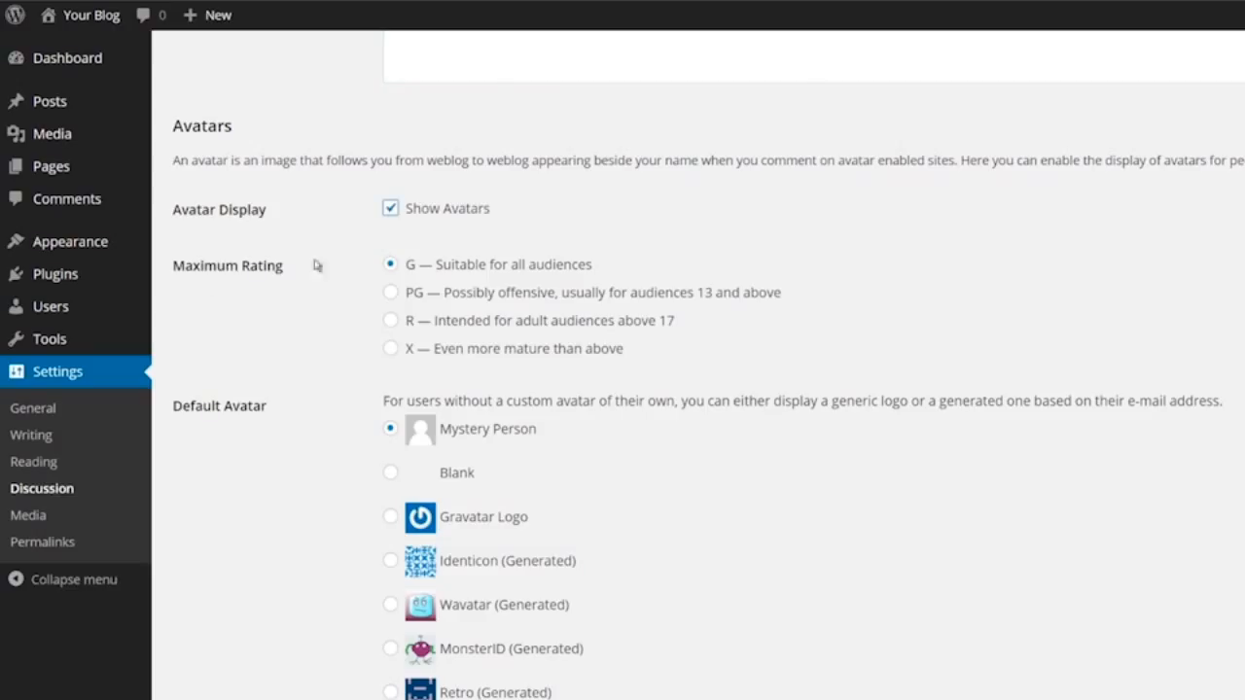
pyautogui.click(29, 518)
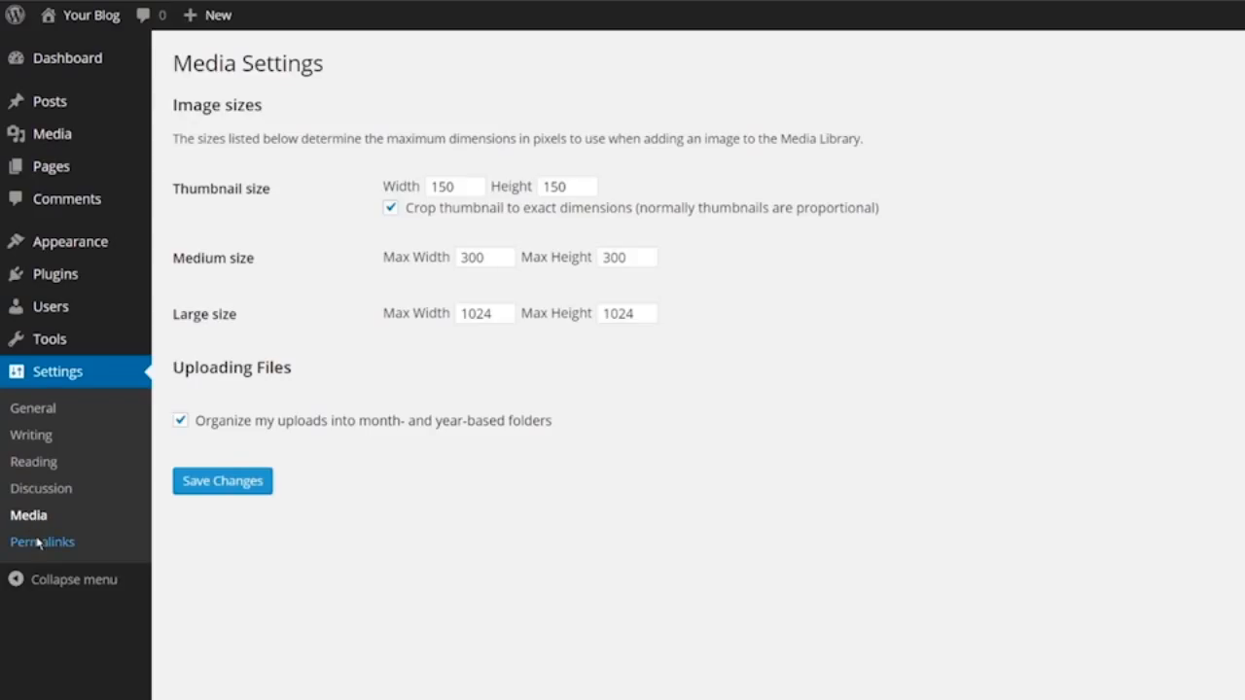
# In Permalink Settings, try day and name, month and name, numeric, post name, then custom structures
pyautogui.click(39, 543)
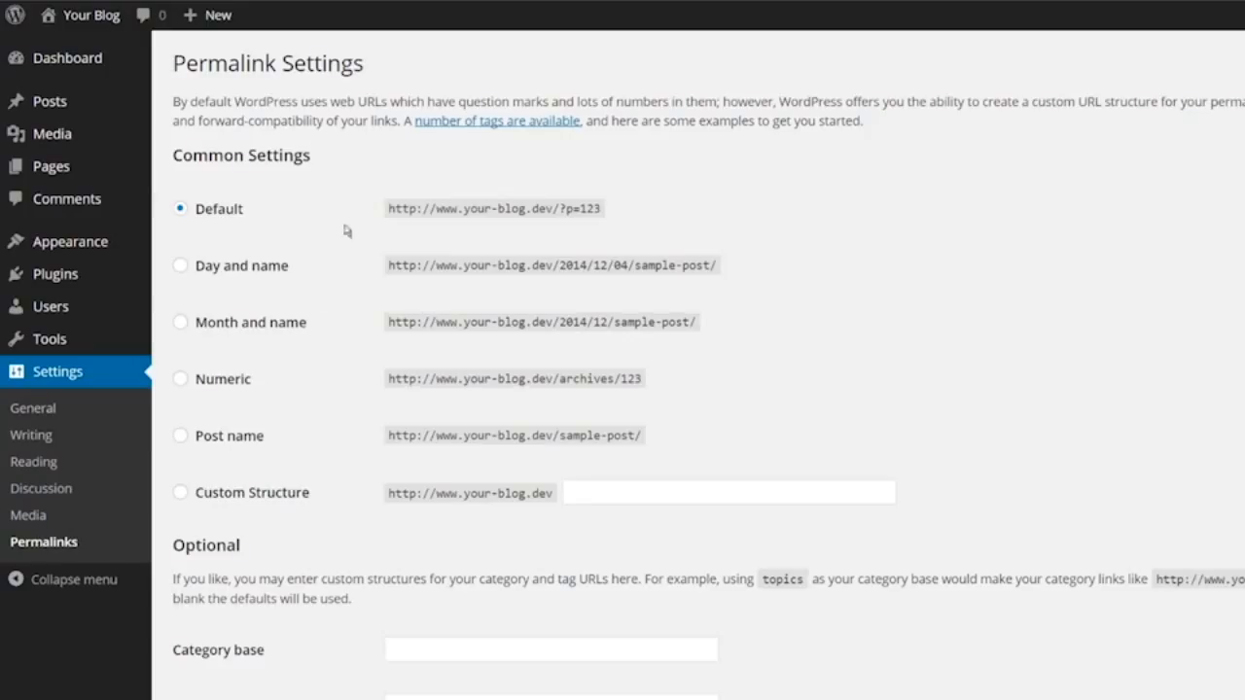
pyautogui.moveTo(388, 208); pyautogui.dragTo(602, 208)
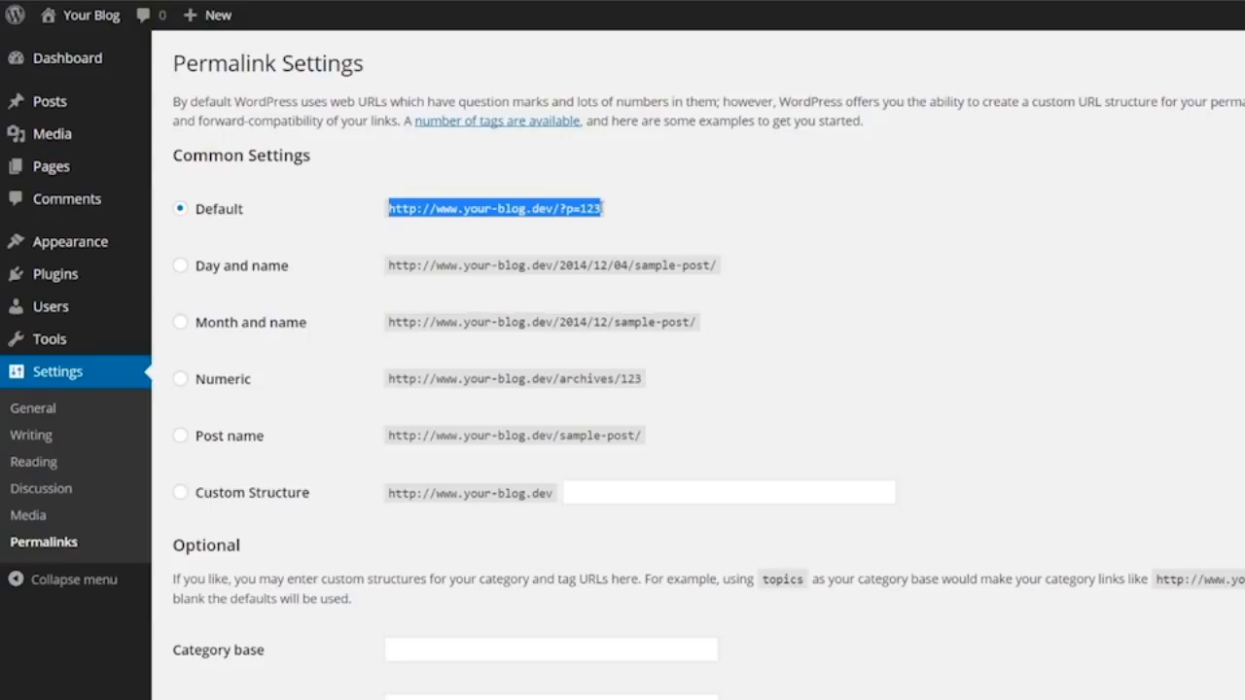
pyautogui.click(181, 267)
pyautogui.click(180, 323)
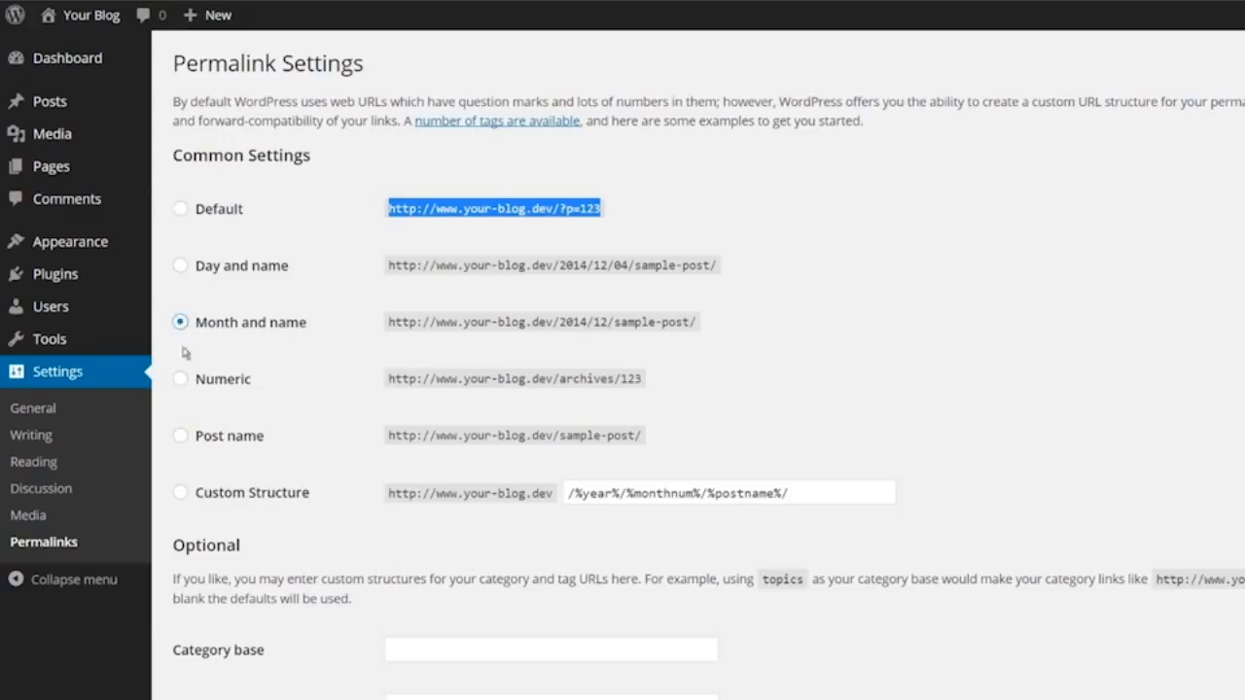
pyautogui.click(181, 379)
pyautogui.click(180, 437)
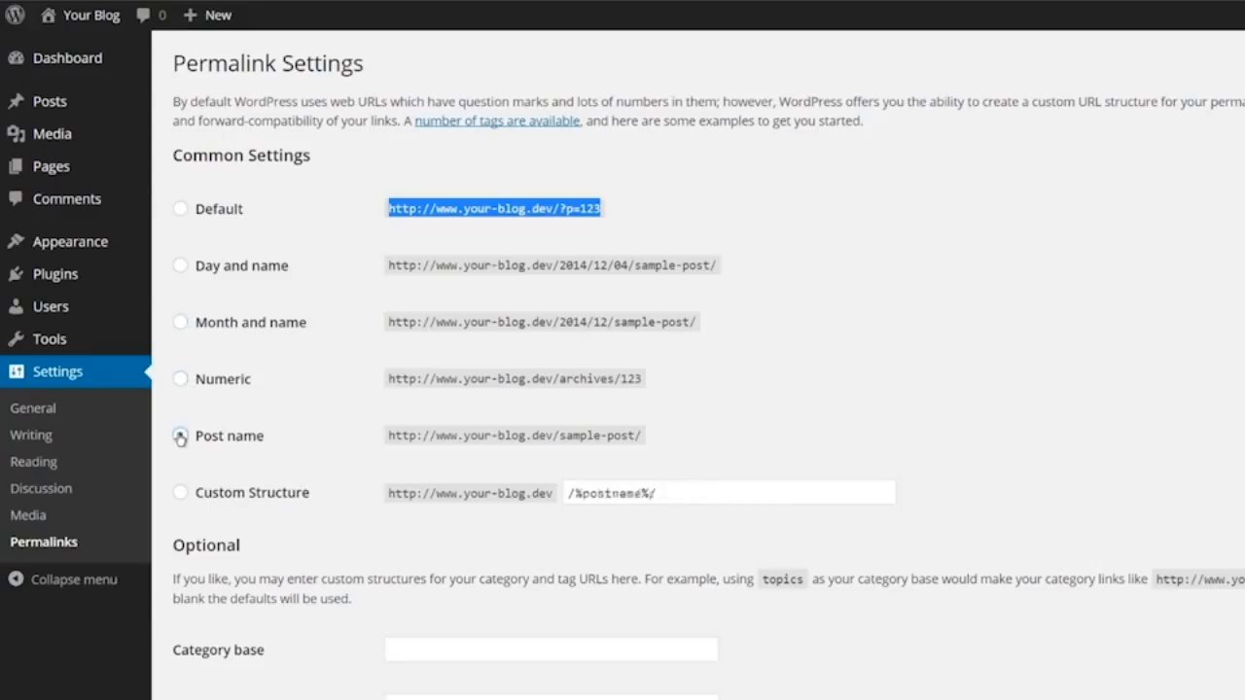
pyautogui.click(182, 495)
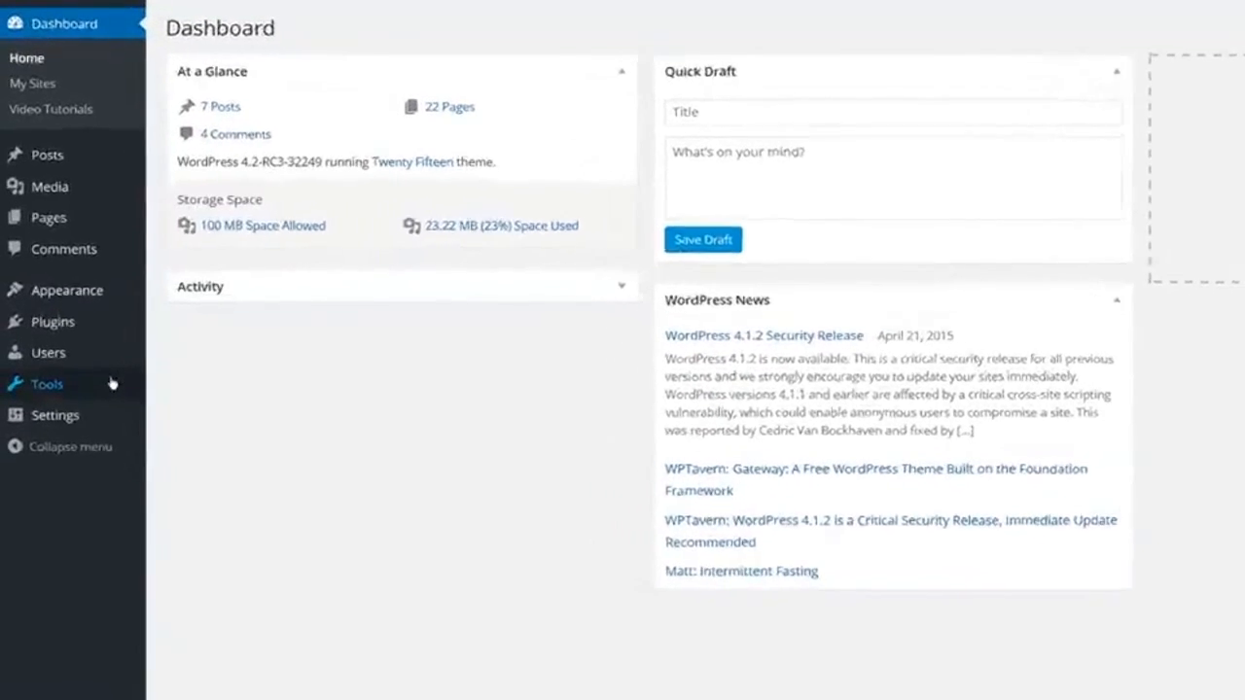
pyautogui.moveTo(115, 389)
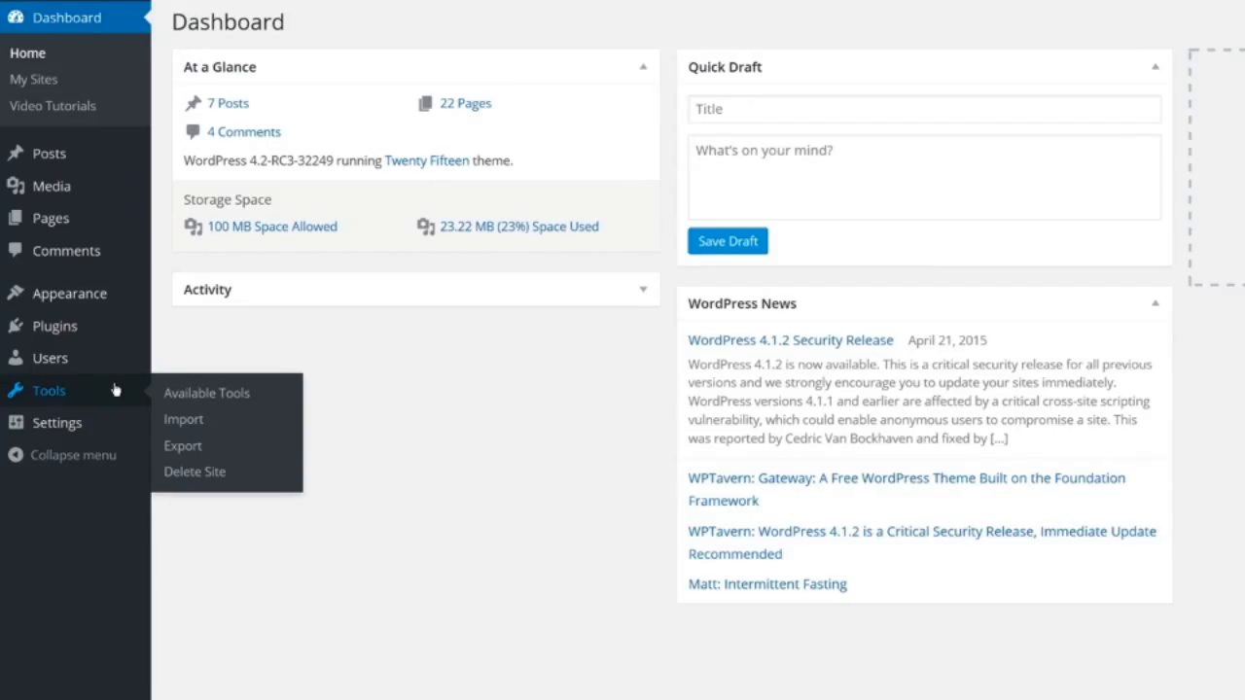
# On Available Tools, drag the Press This bookmarklet onto the browser's bookmarks bar
pyautogui.click(180, 395)
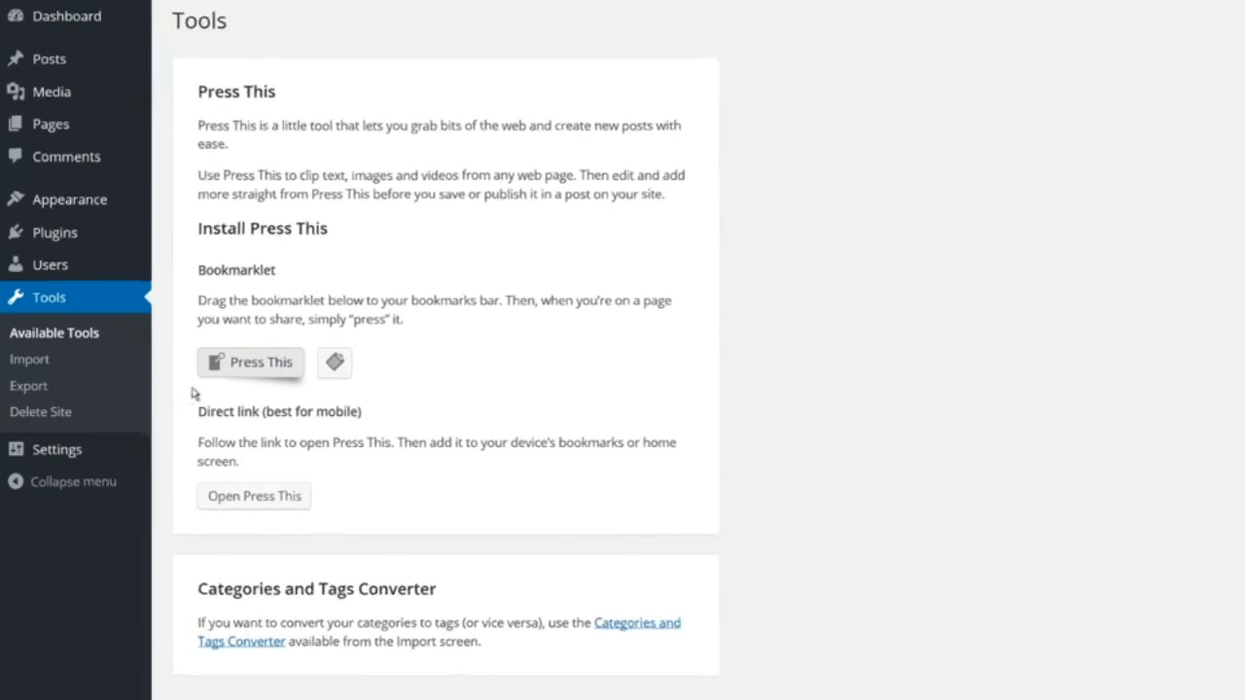
pyautogui.moveTo(233, 366); pyautogui.dragTo(127, 82)
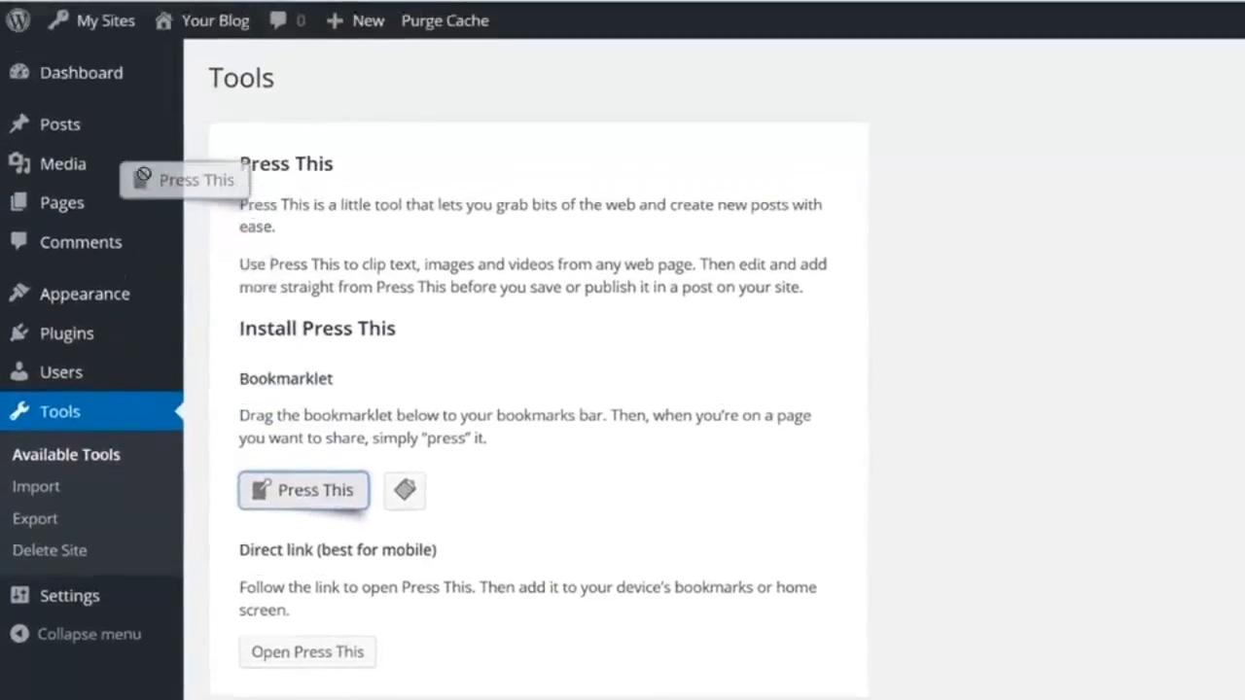
pyautogui.moveTo(142, 176); pyautogui.dragTo(103, 0)
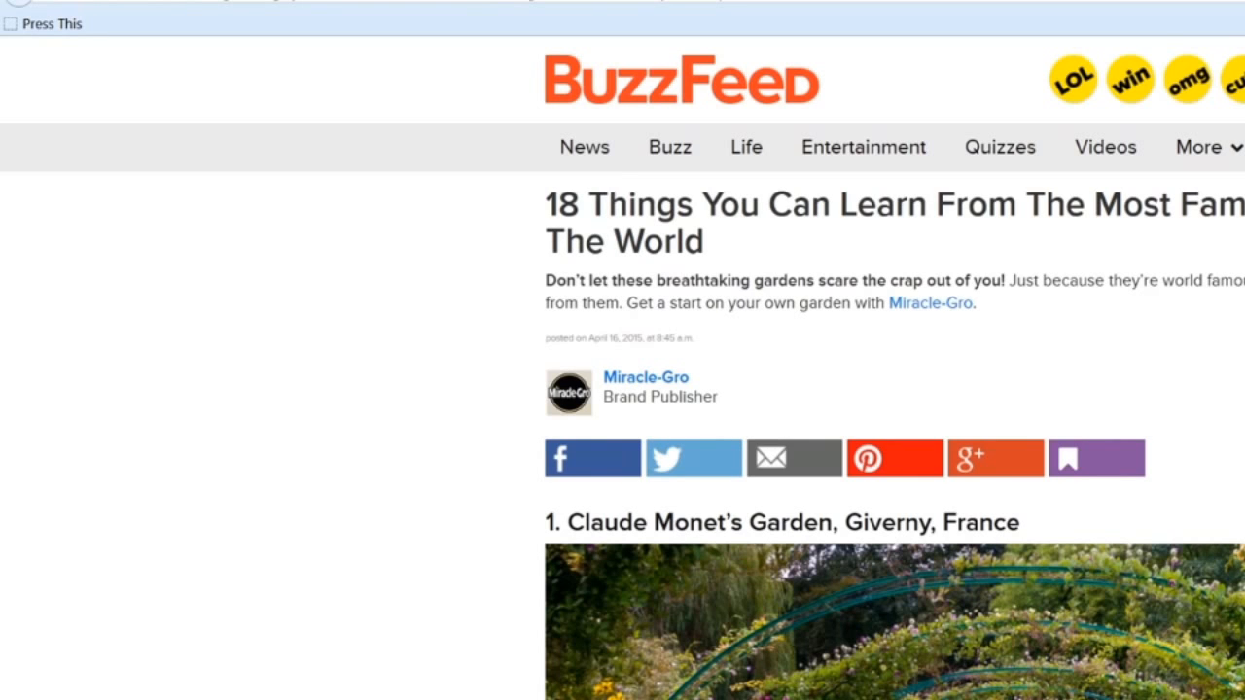
# Clip the gardens article with Press This, insert the first garden photo, and preview the post
pyautogui.click(61, 32)
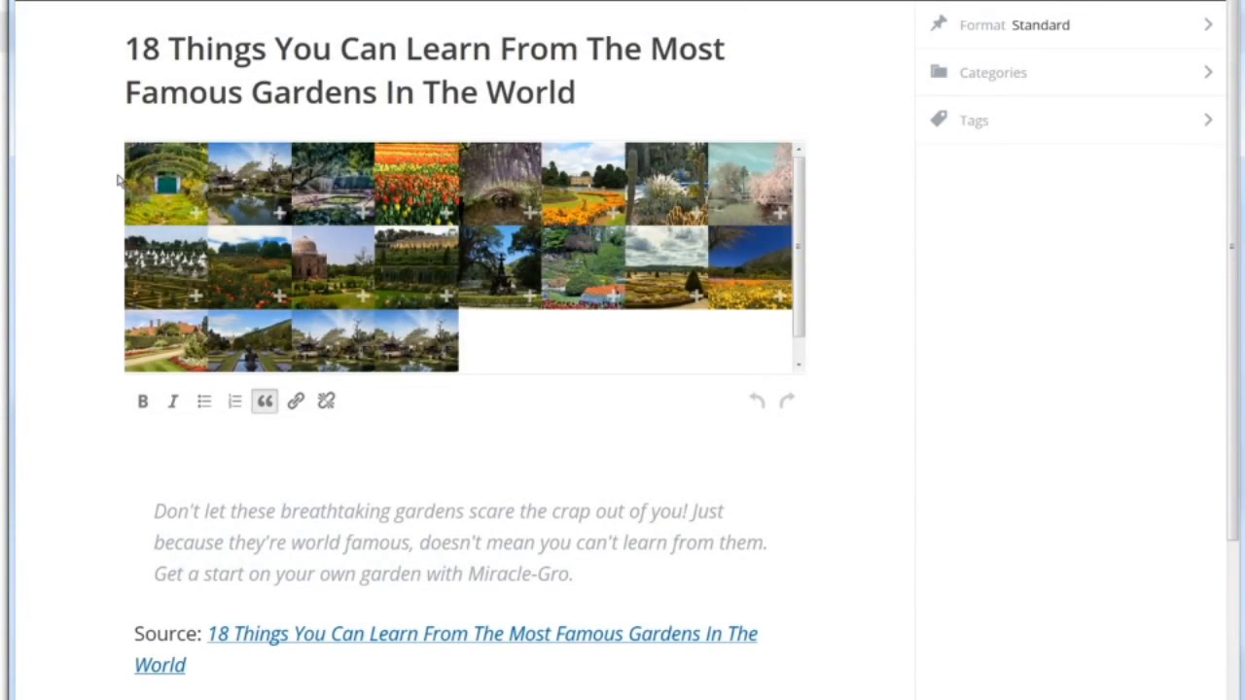
pyautogui.click(149, 191)
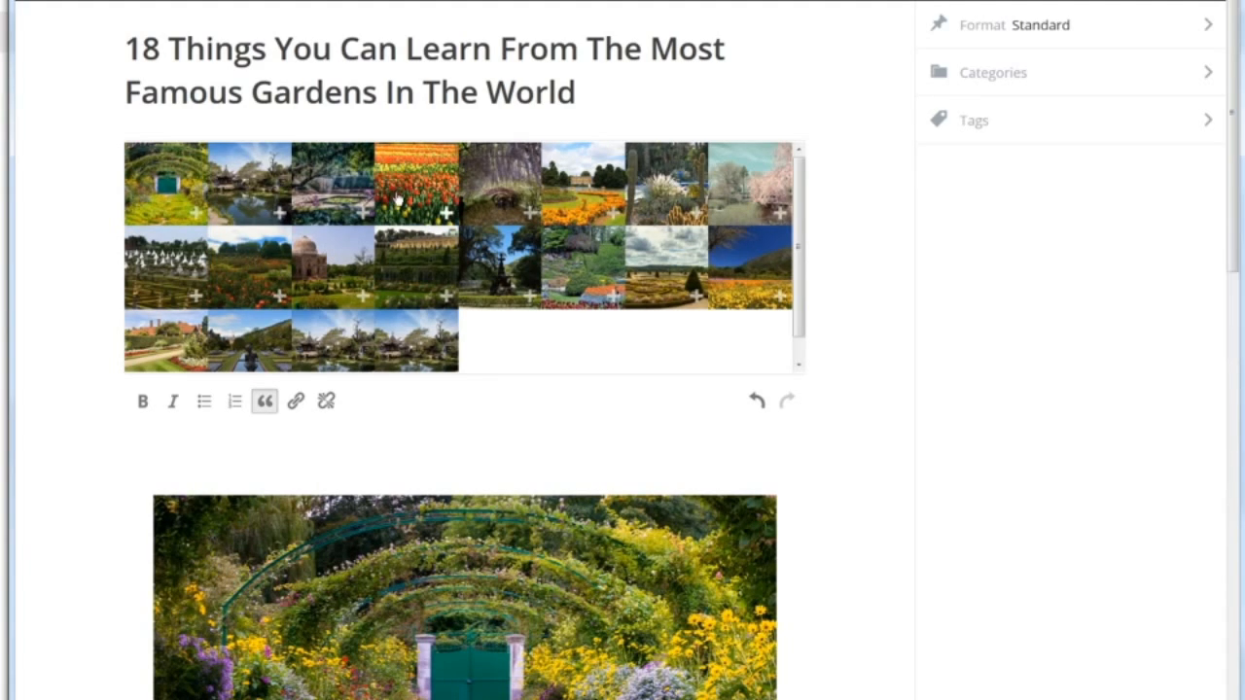
pyautogui.scroll(-8, 853, 398)
pyautogui.scroll(-5, 856, 399)
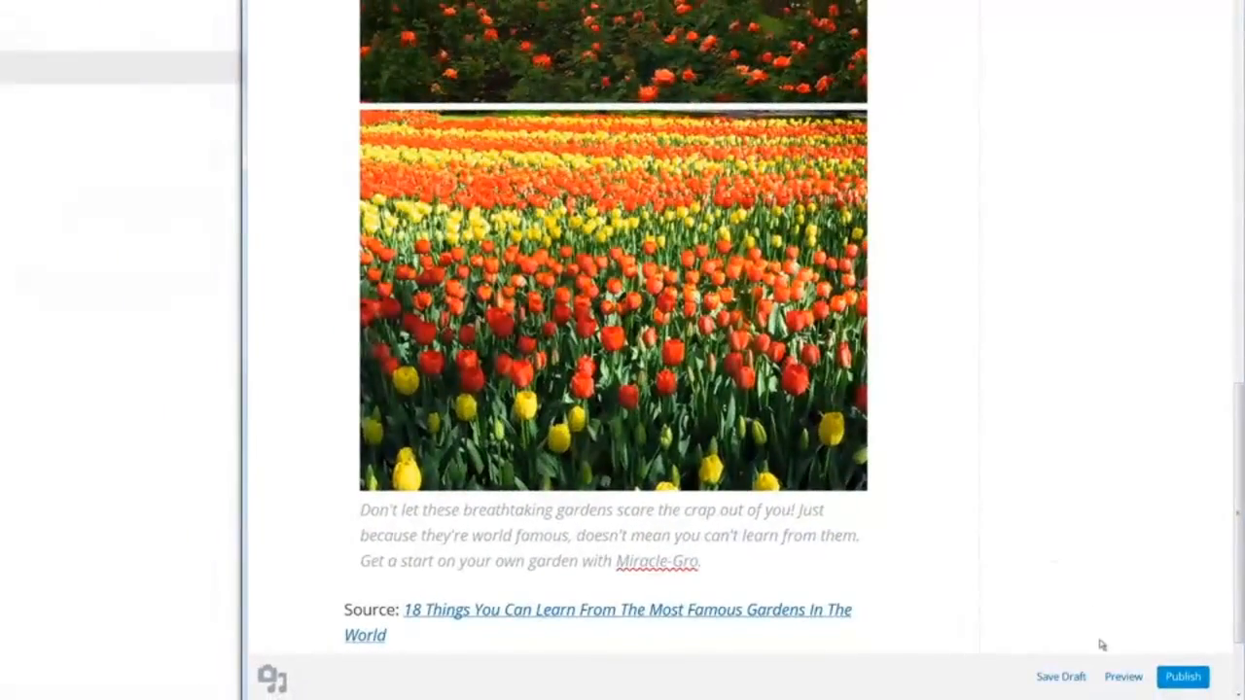
pyautogui.click(1123, 676)
pyautogui.scroll(-3, 1124, 678)
pyautogui.scroll(-2, 1124, 676)
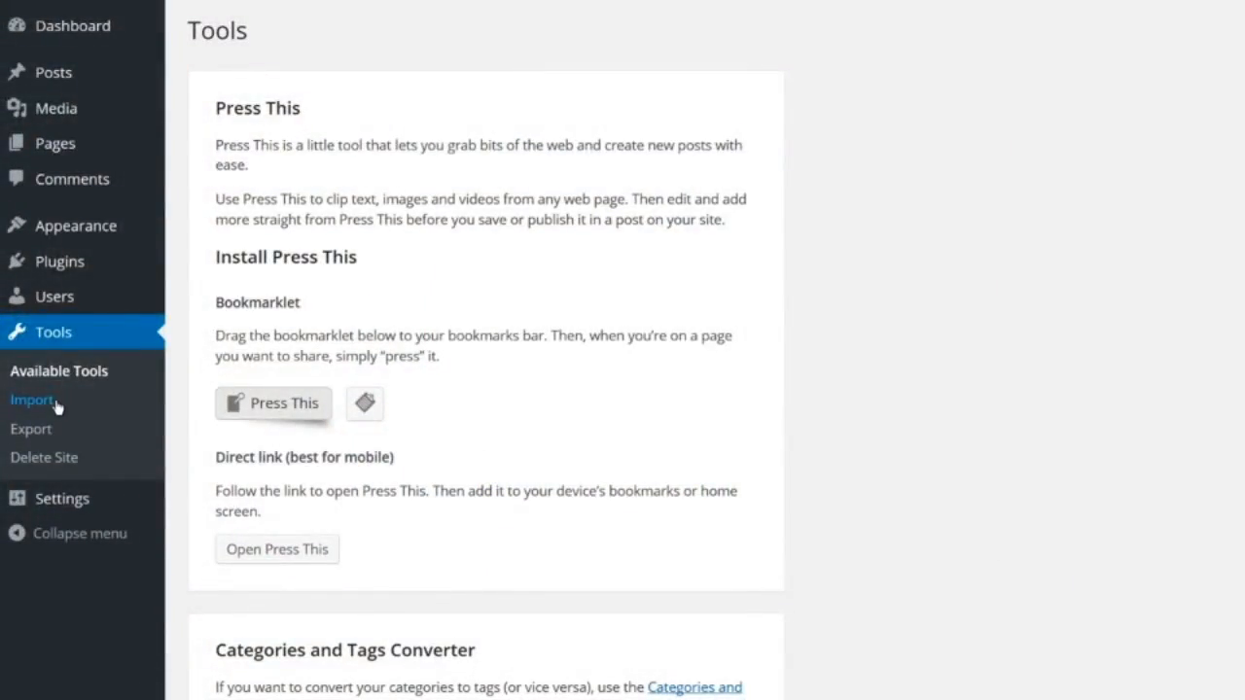
# View the list of import sources on Tools > Import, then the Tools > Export page
pyautogui.click(33, 400)
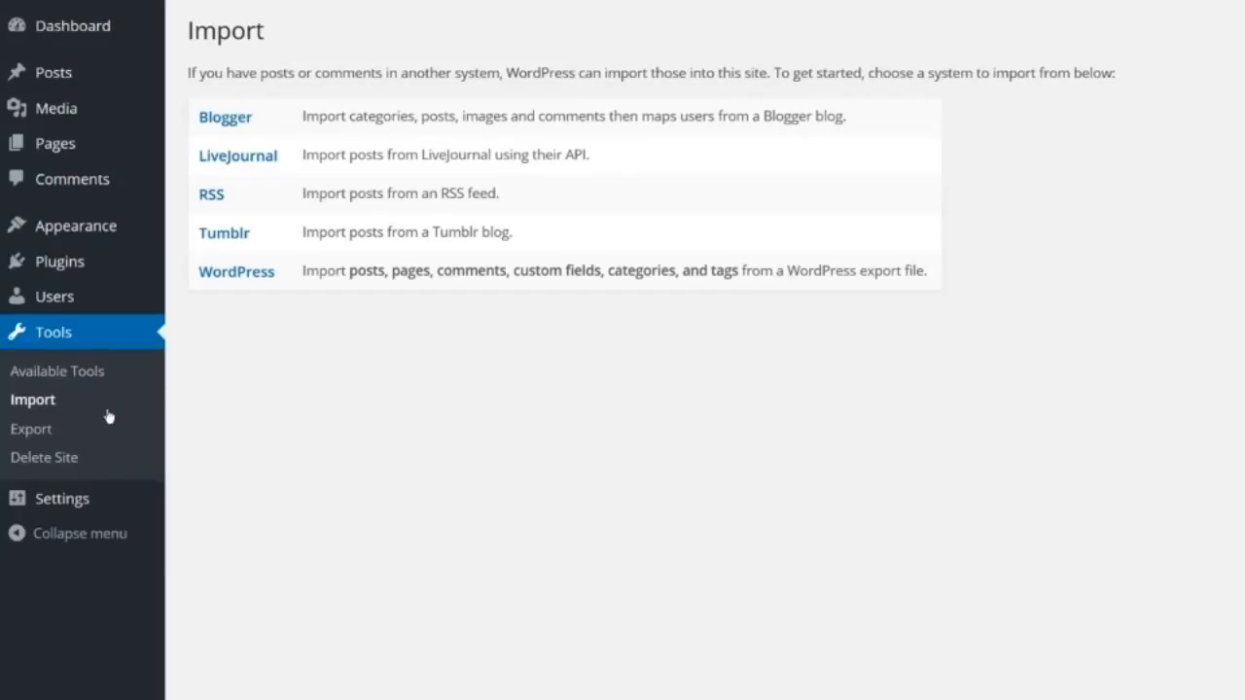
pyautogui.click(31, 429)
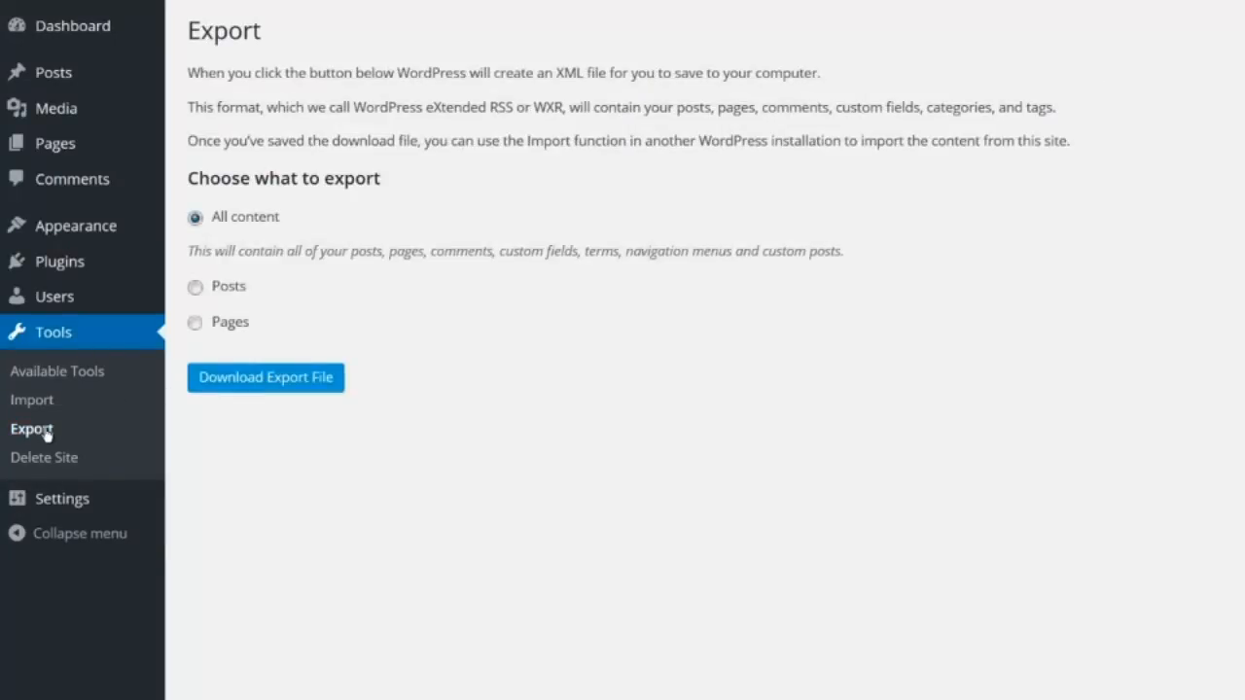